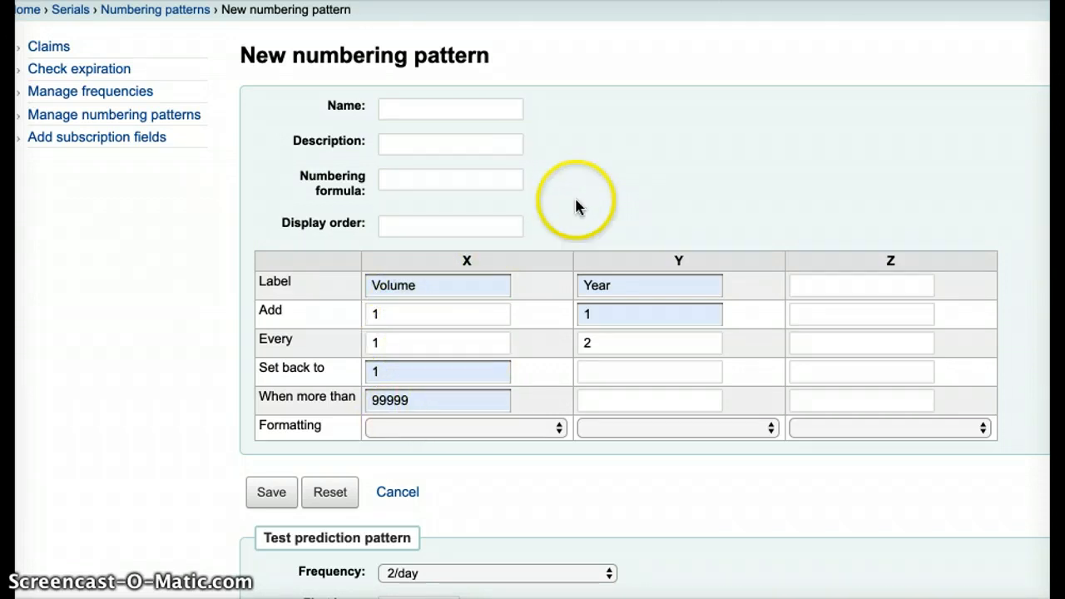
Name the new numbering pattern "Volume No. / Year".
left_click(430, 109)
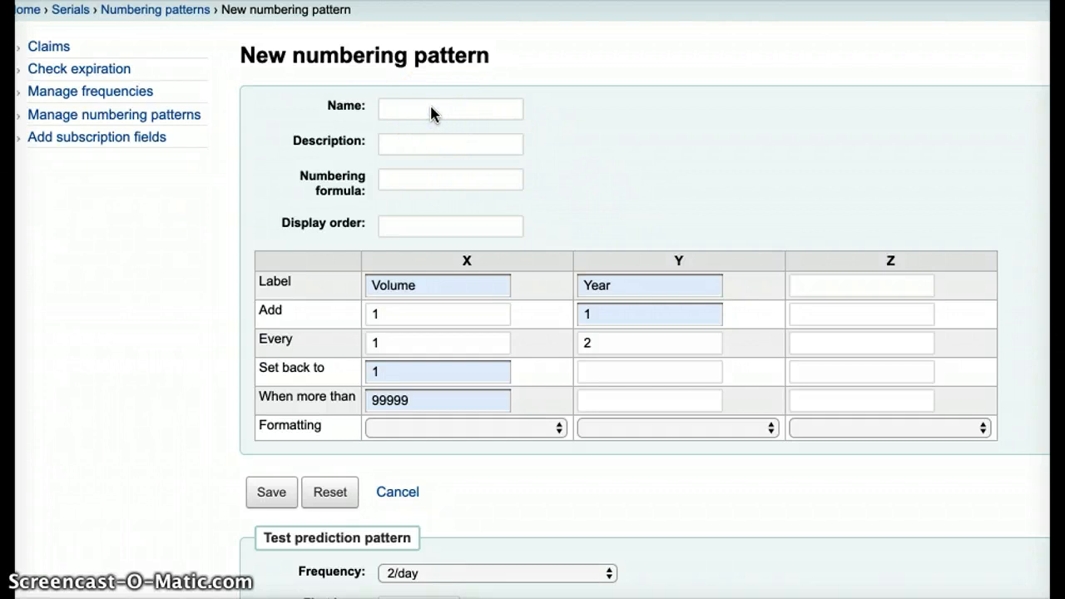
left_click(412, 110)
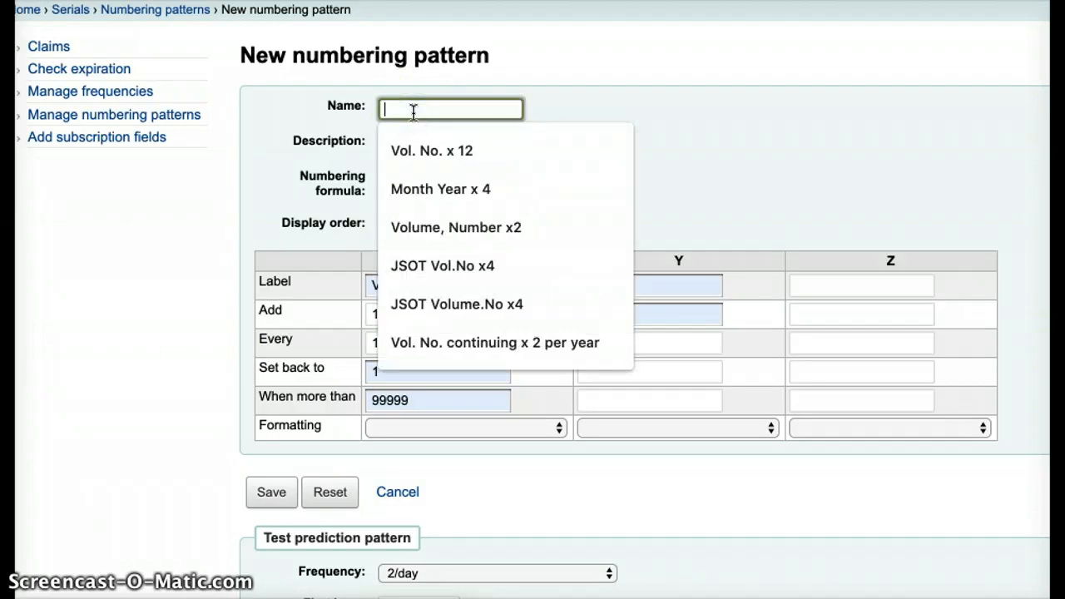
type("No. ")
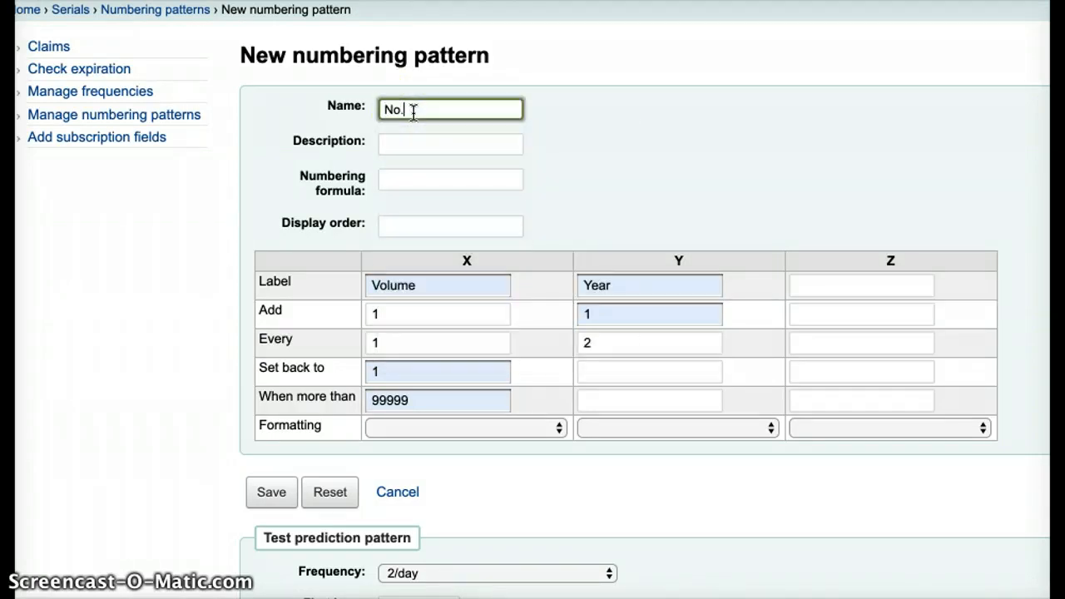
type("/")
type("Year")
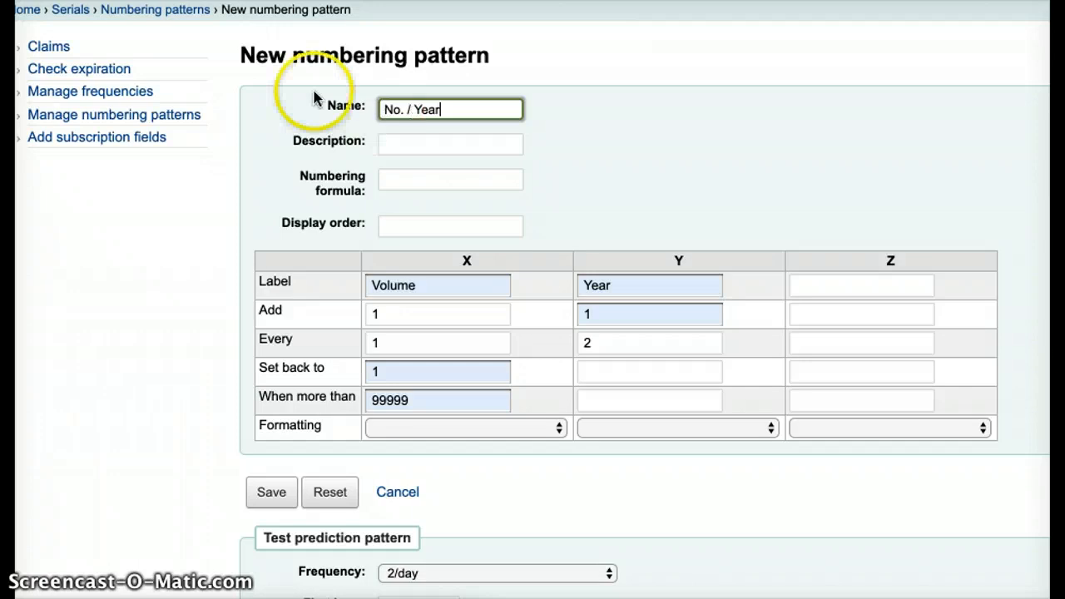
left_click(382, 113)
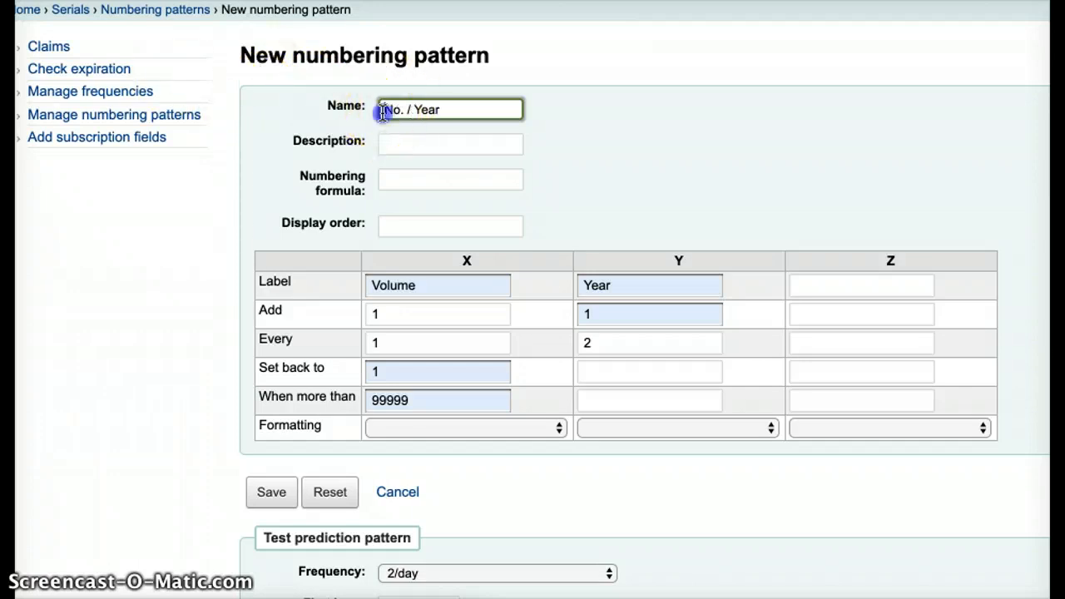
type("Vol")
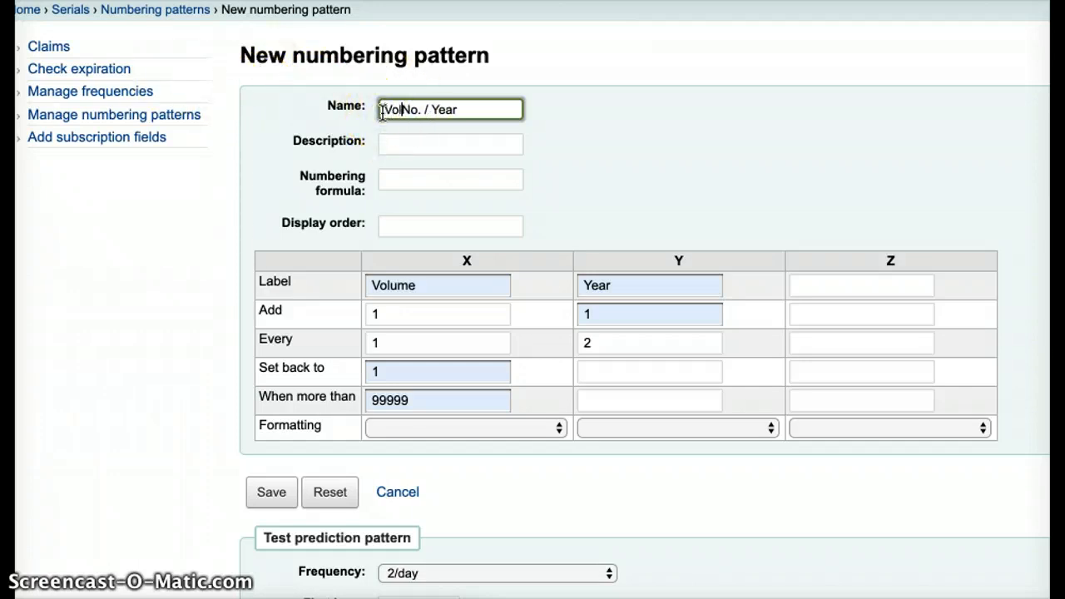
type("um")
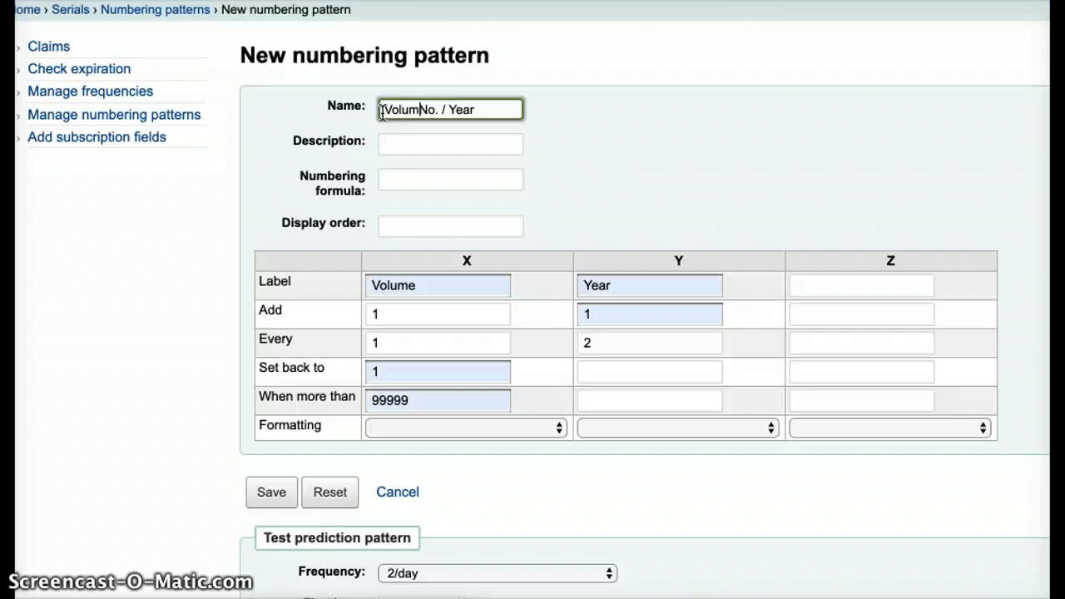
type("e")
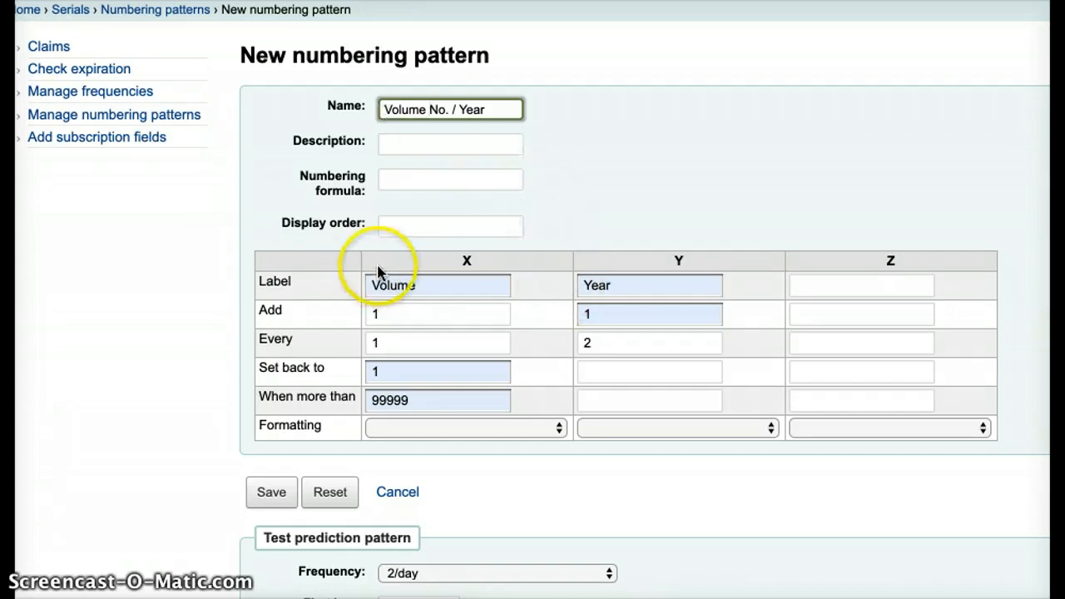
Enter "Orientalia christiana" as the numbering pattern's description.
left_click(457, 146)
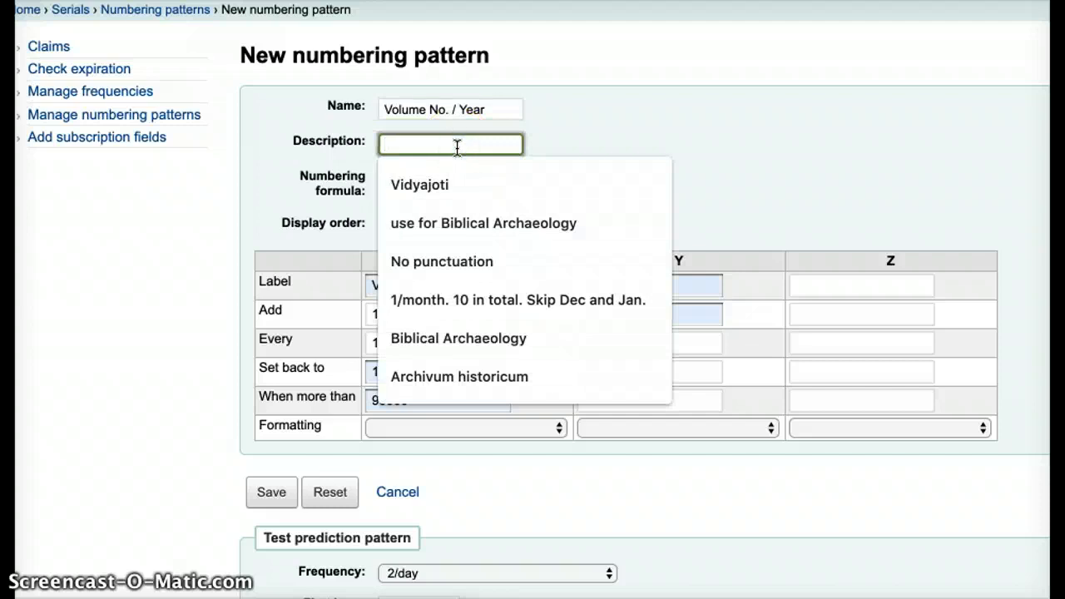
type("Orienta")
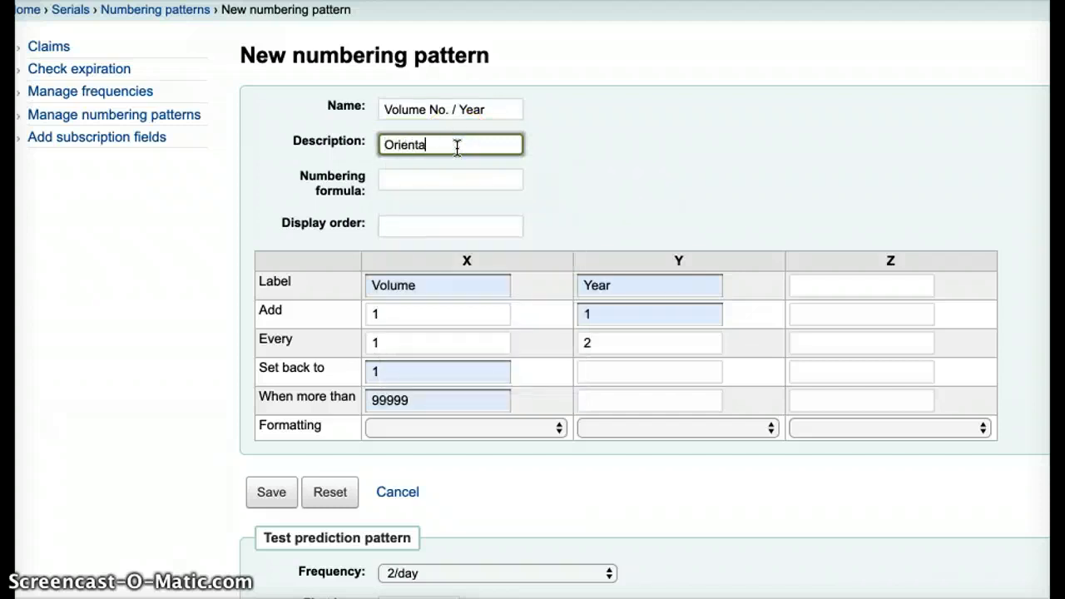
type("lia ch")
type("i")
type("isti")
type("ana")
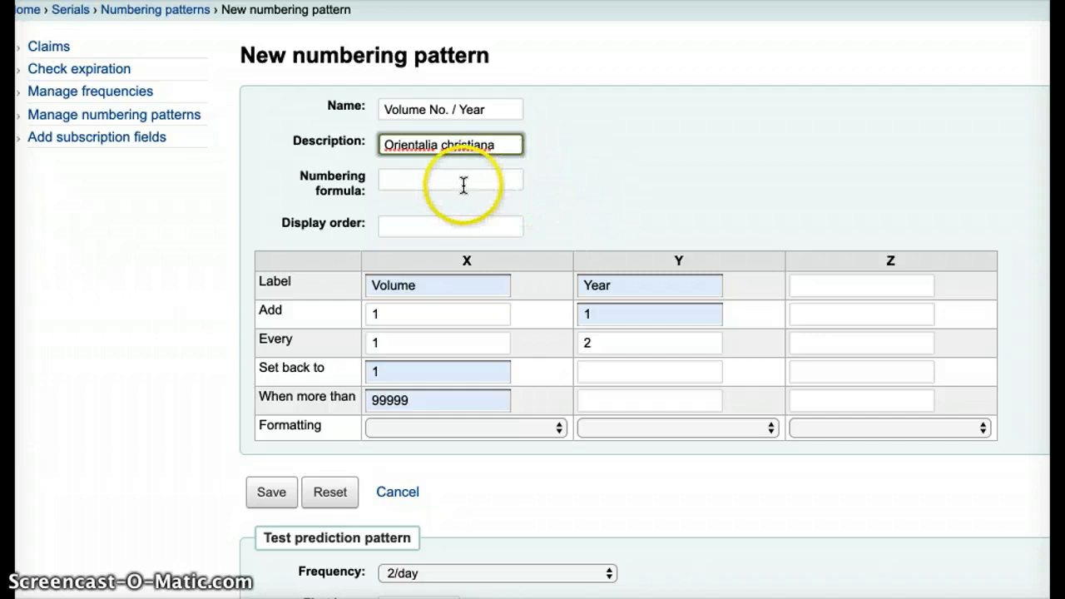
Enter the numbering formula "Volume {X} No. {Y} / {Z}" for the pattern.
left_click(462, 178)
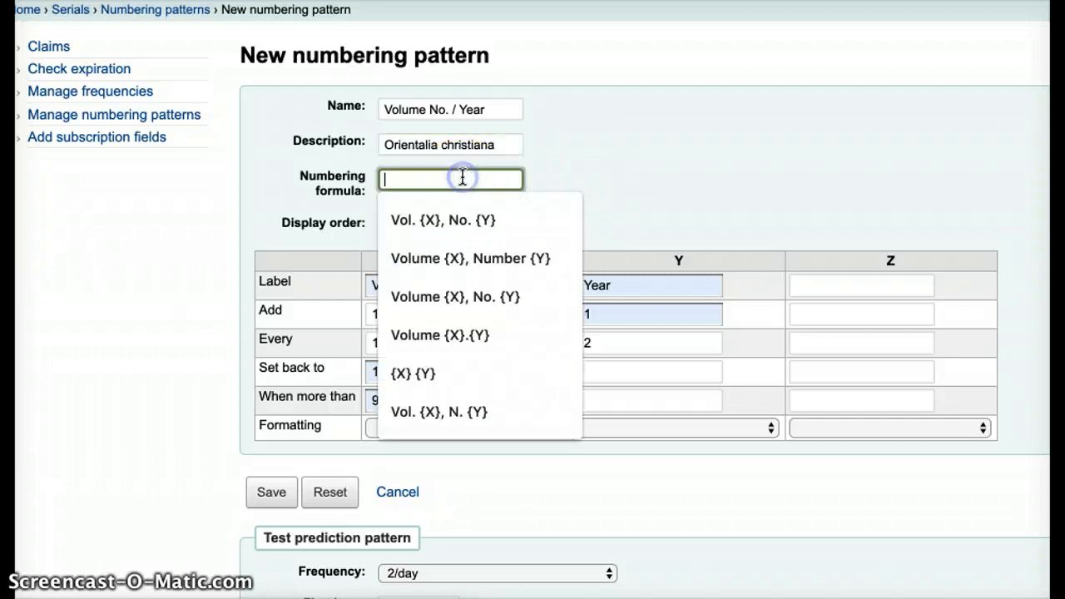
left_click(656, 160)
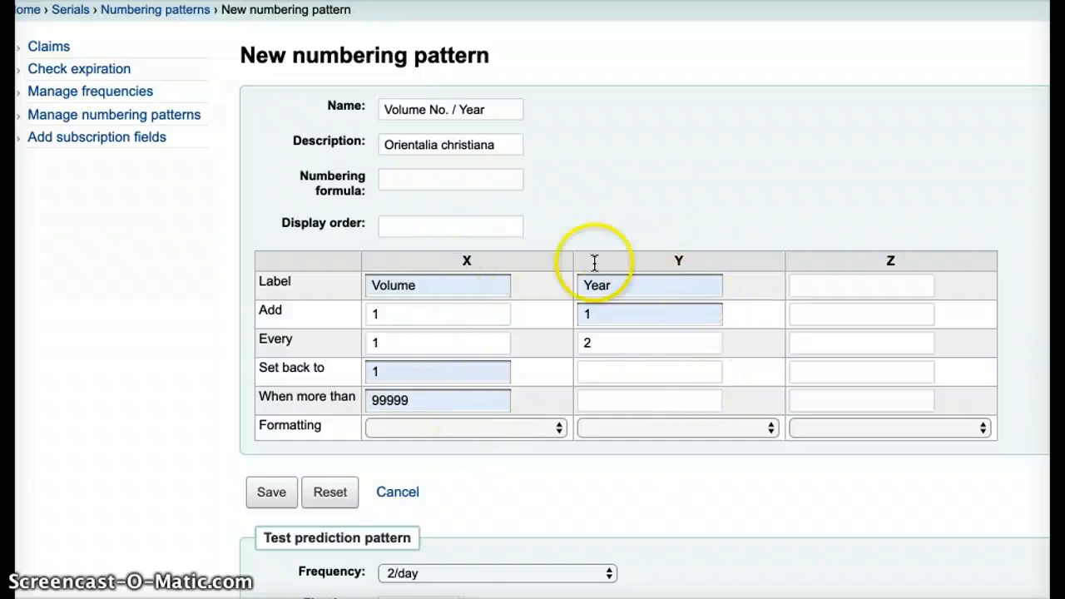
left_click(430, 179)
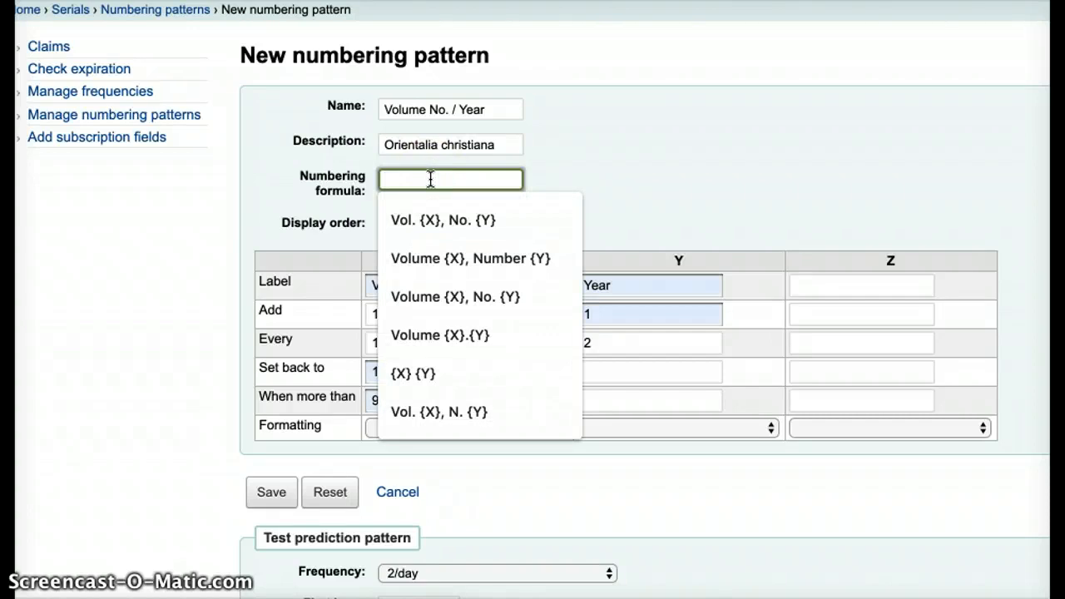
type("V")
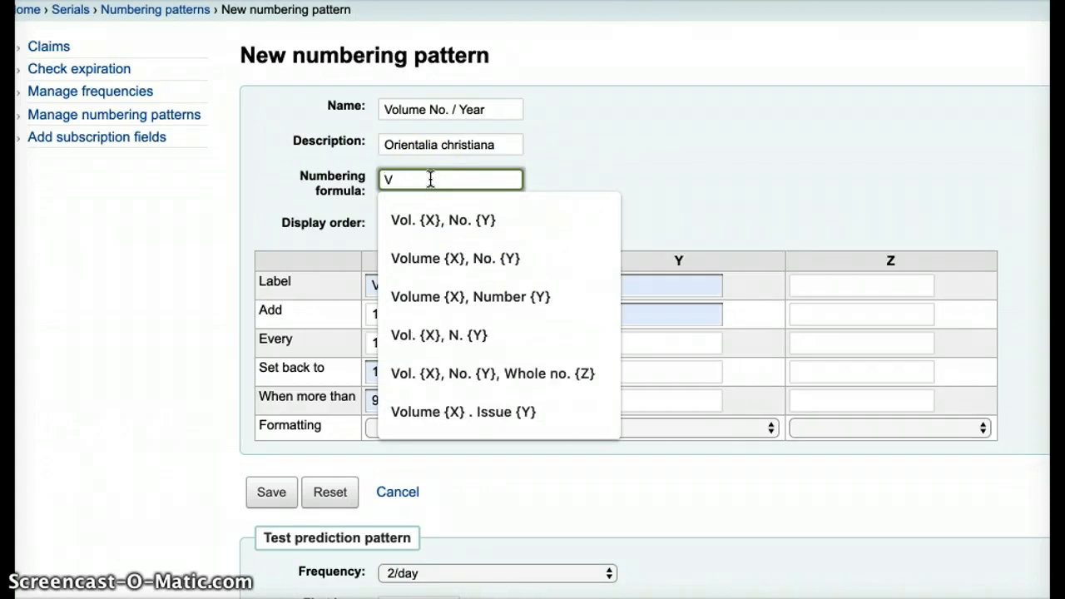
type("olume")
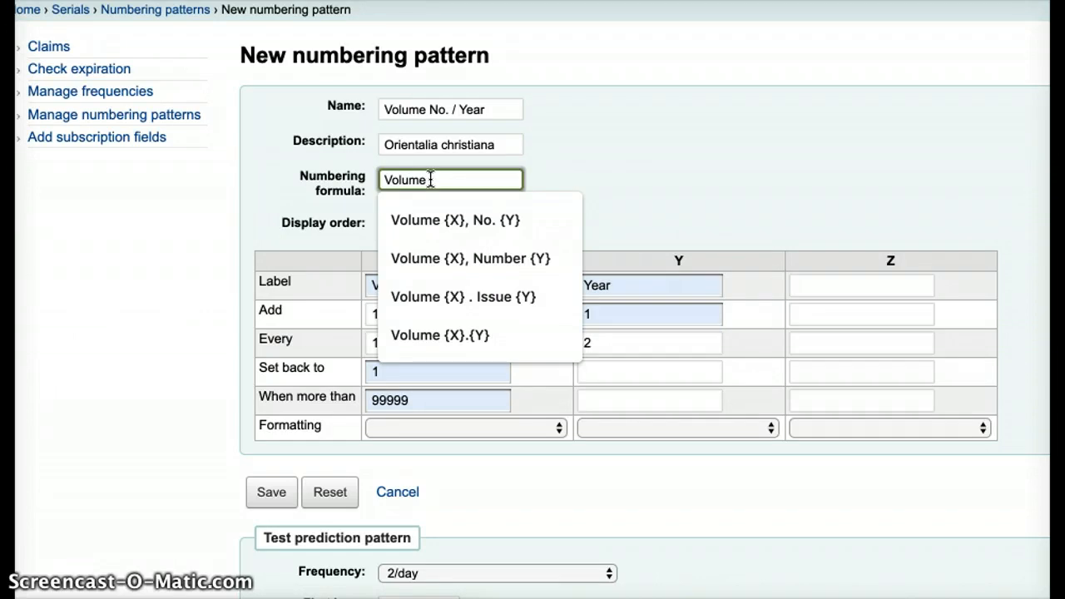
type("{X}")
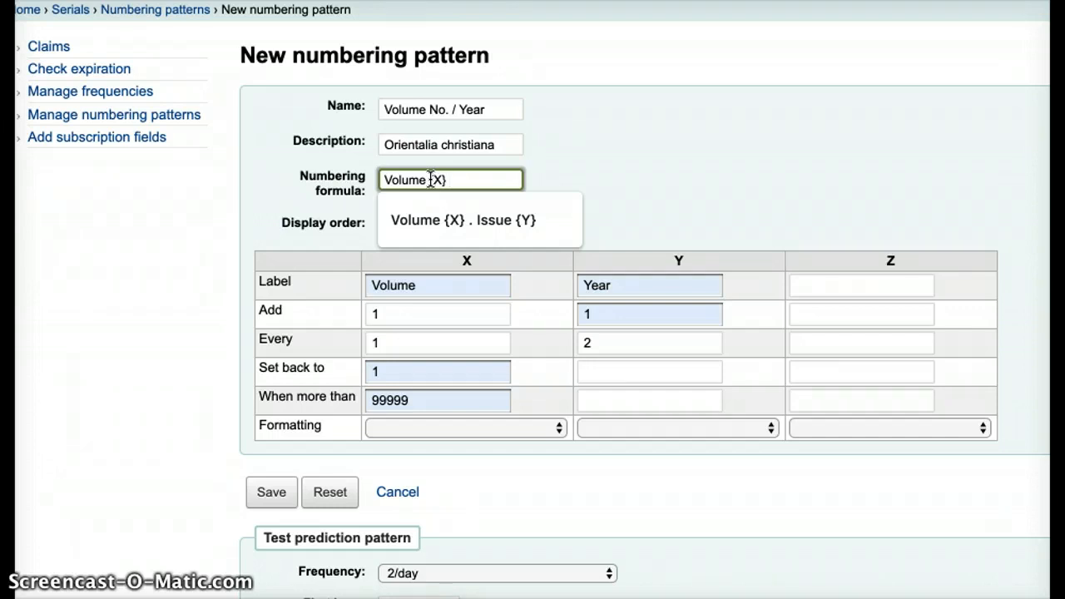
type("No.")
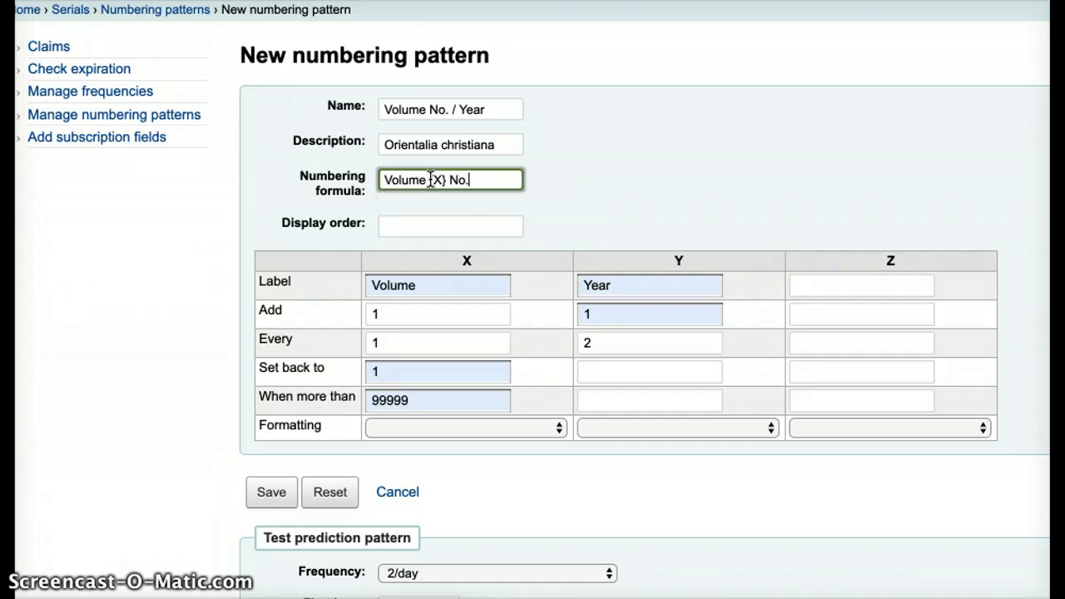
type(" /")
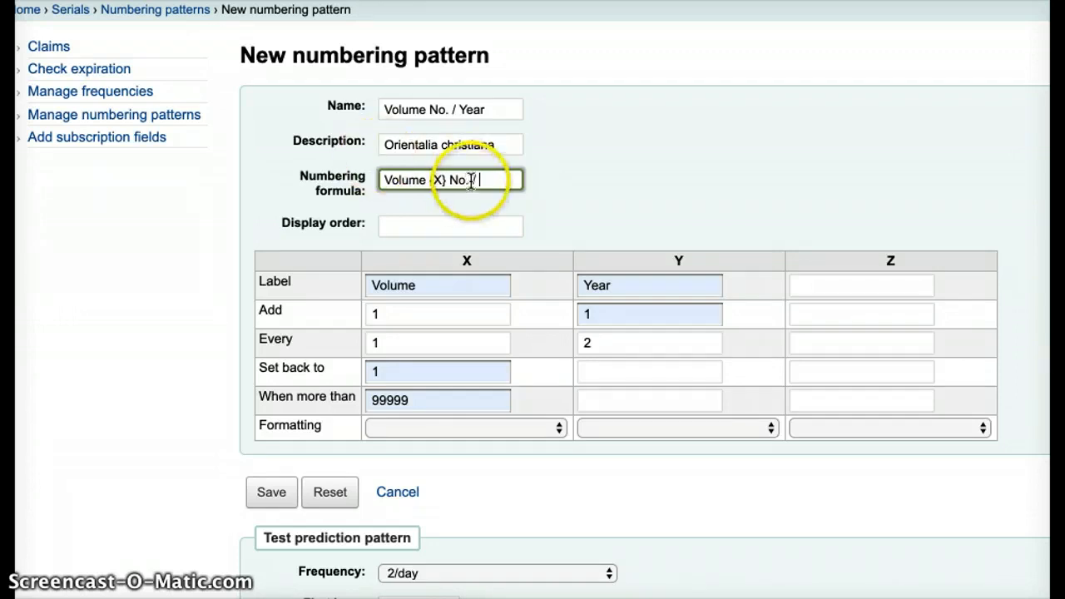
key("BackSpace")
key("BackSpace")
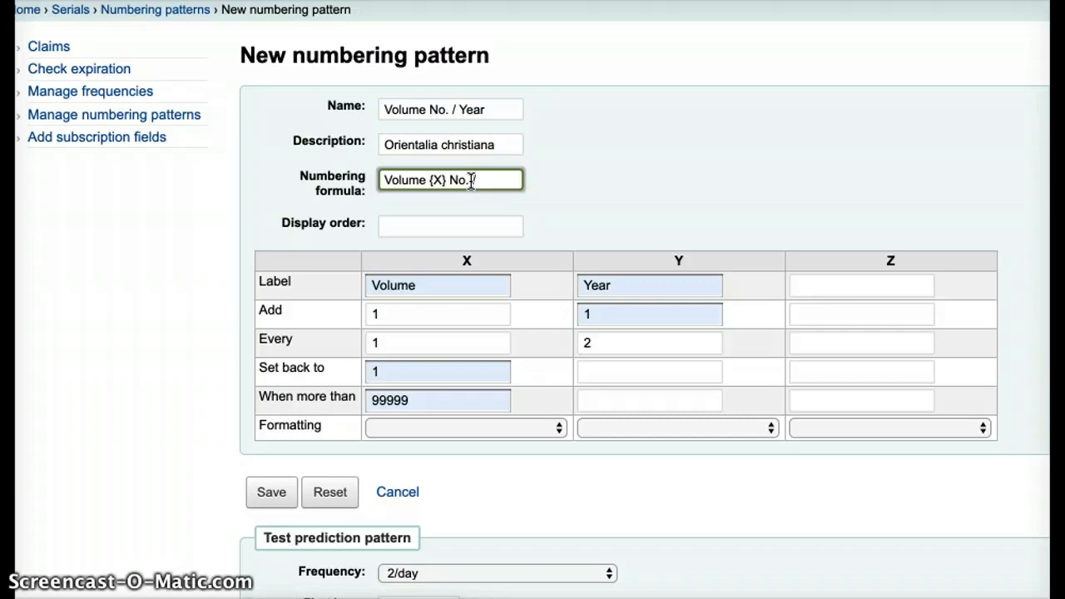
type("{Y} /")
left_click(495, 181)
type("Z}")
Set the Every value of the X (Volume) column to 2.
left_click(382, 343)
type("1")
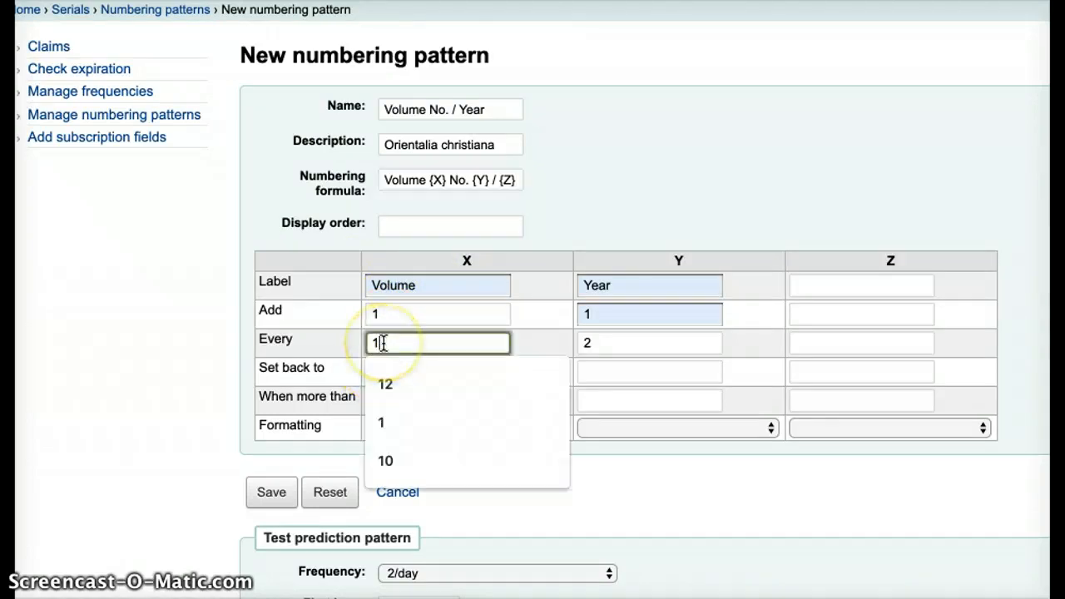
key("BackSpace")
type("2")
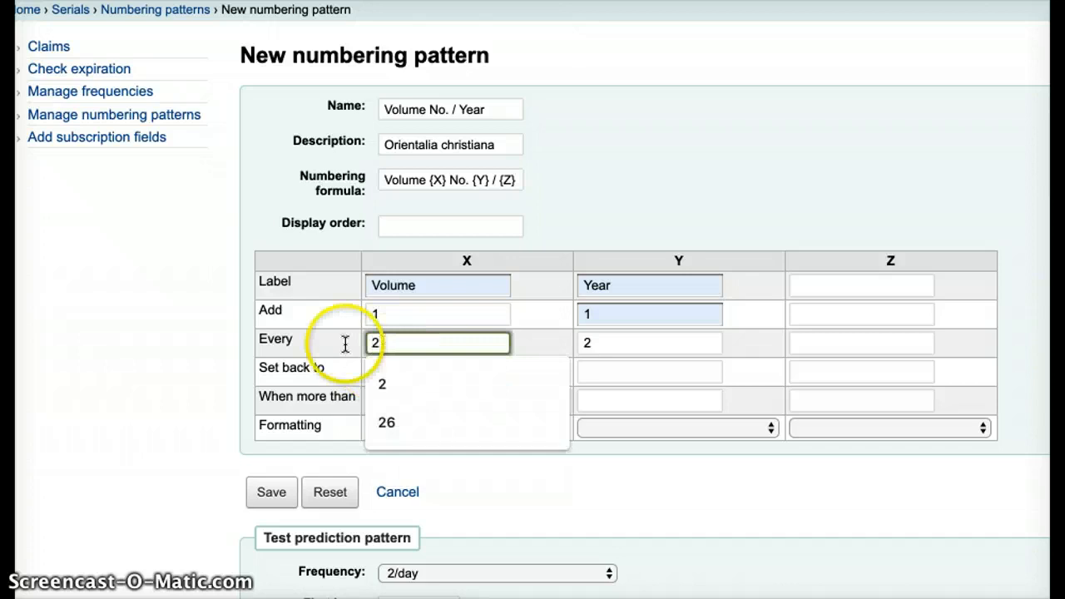
left_click(191, 366)
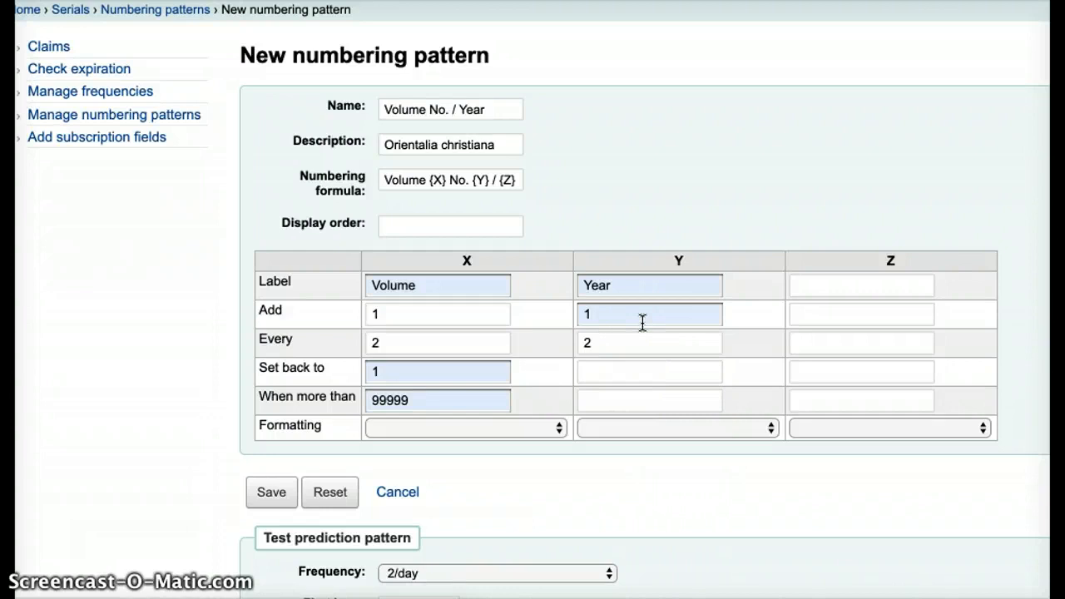
Change the label of the Y column to "Number".
left_click(635, 285)
key("BackSpace")
key("BackSpace")
key("BackSpace")
key("BackSpace")
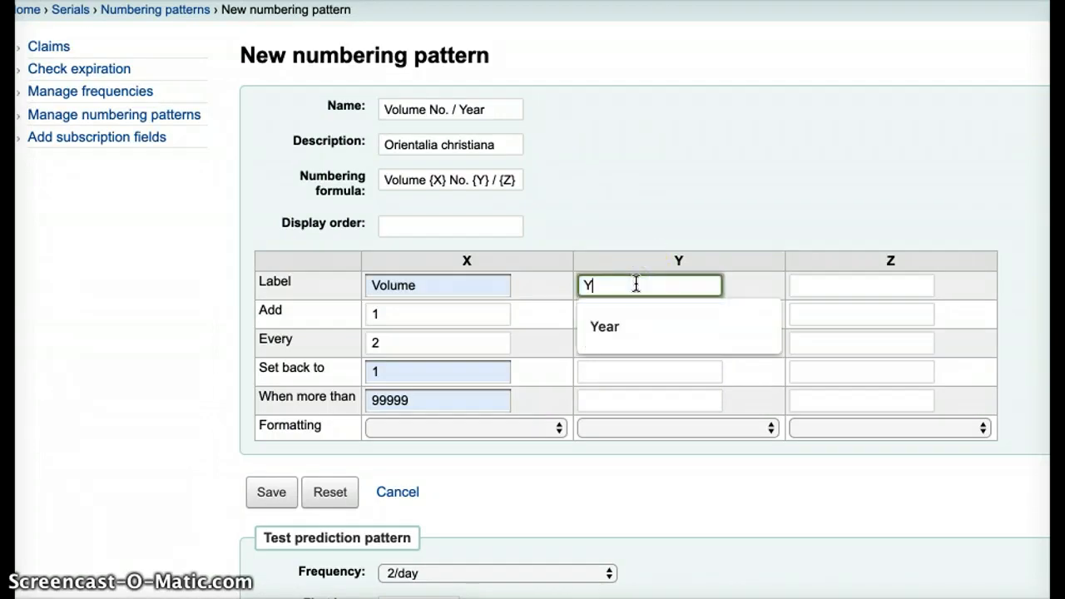
type("N")
left_click(638, 333)
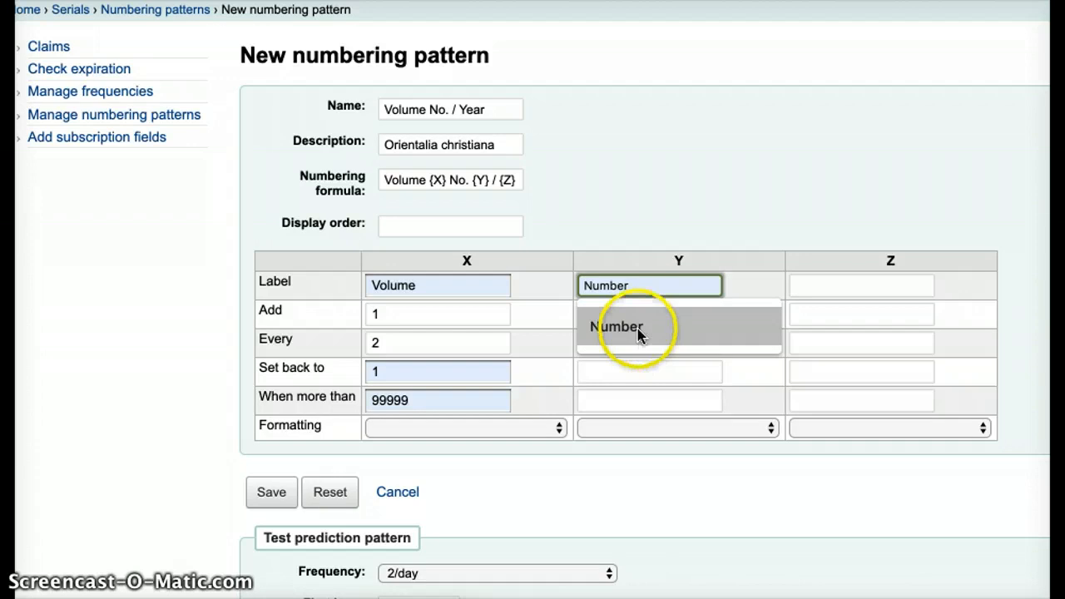
Set the Y (Number) column to add 1 every 1.
left_click(624, 310)
type("1")
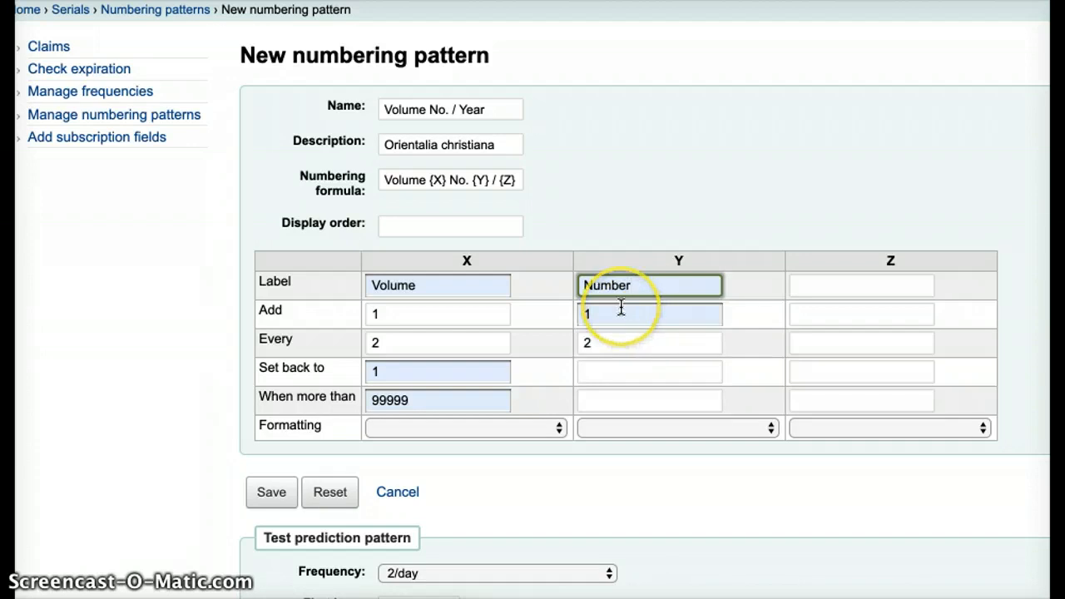
left_click(608, 337)
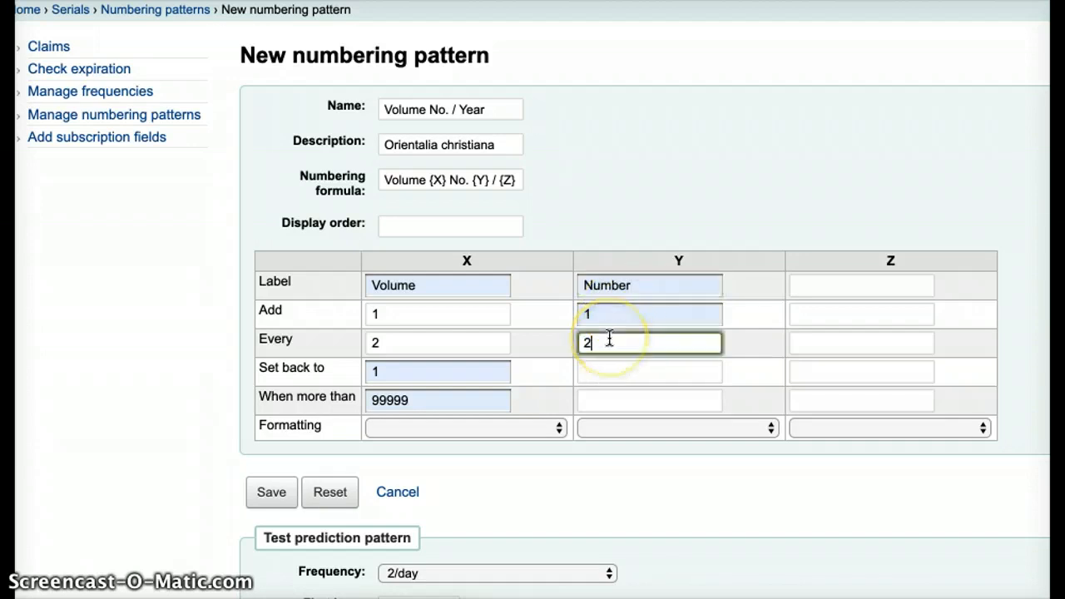
key("BackSpace")
type("1")
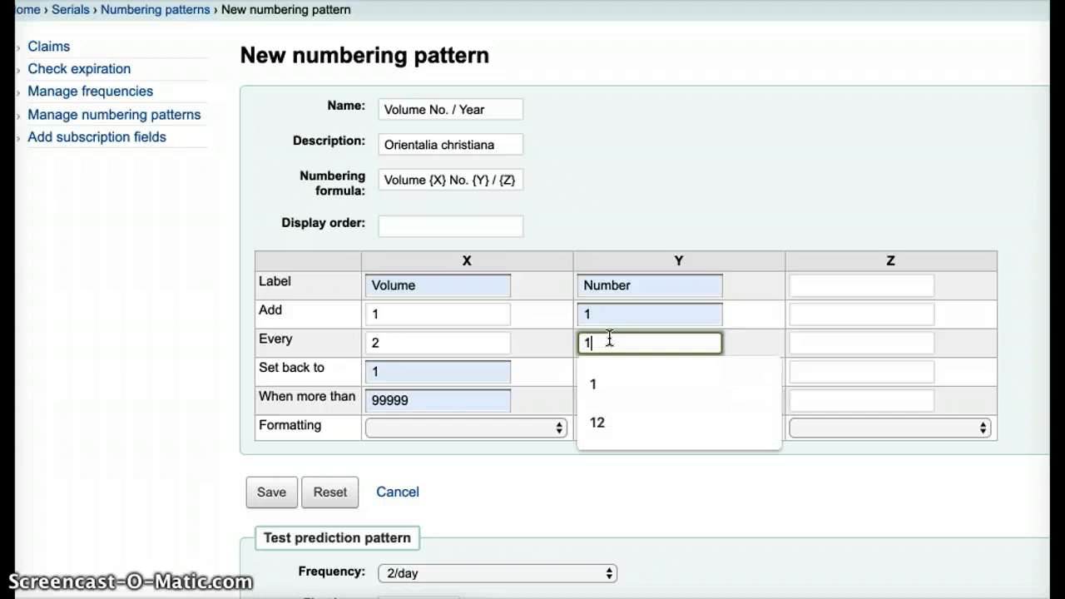
left_click(922, 174)
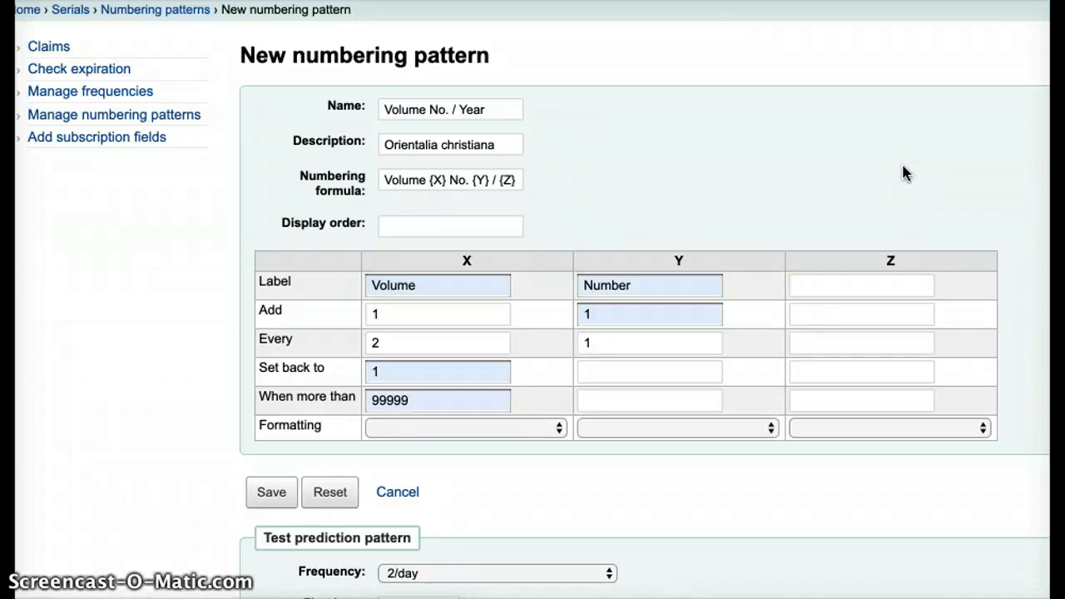
Make the Y (Number) column set back to 1 when more than 2.
left_click(598, 371)
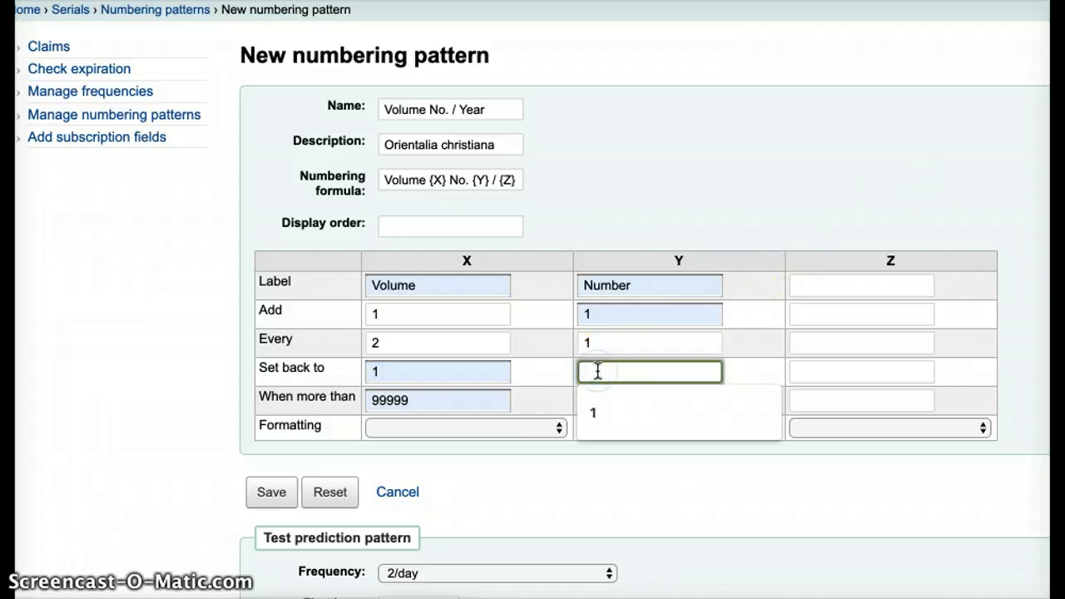
type("1")
left_click(611, 399)
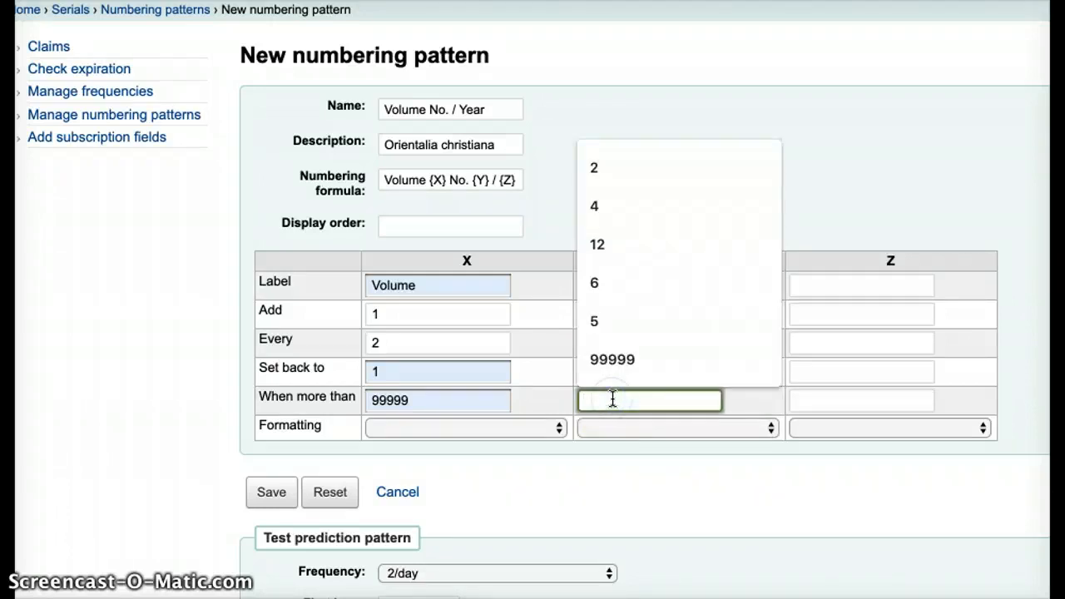
type("2")
left_click(787, 150)
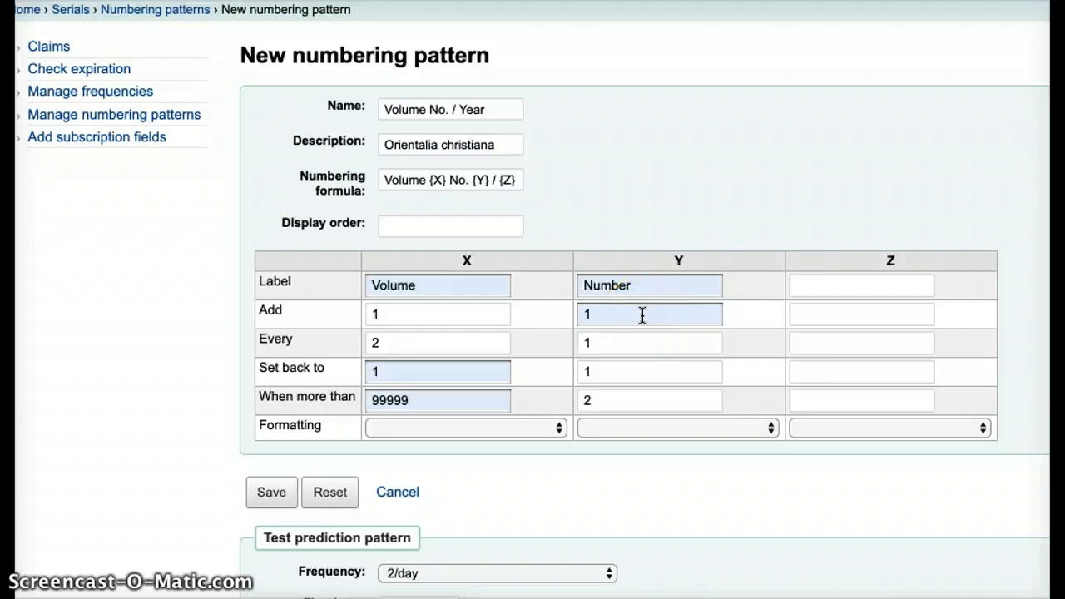
left_click(632, 341)
left_click(638, 374)
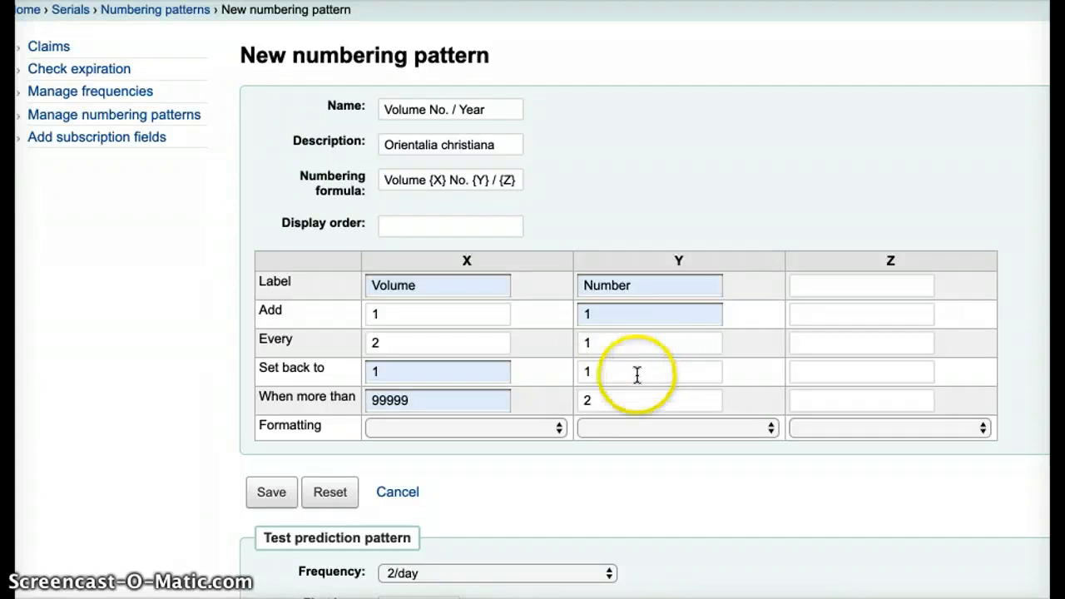
left_click(613, 393)
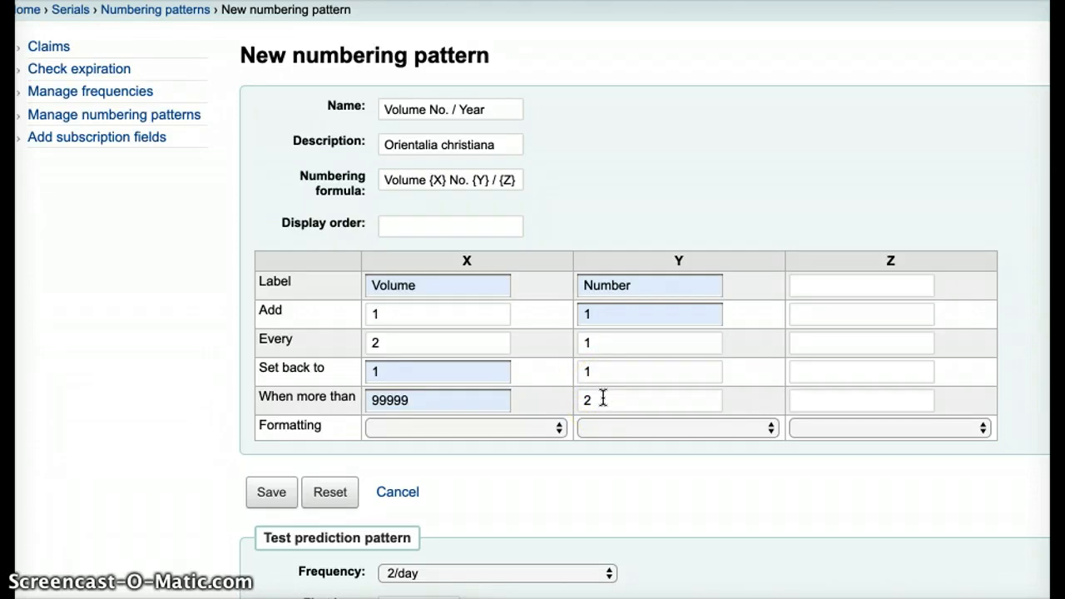
Label the Z column "Year" and make it add 1 every 2.
left_click(852, 287)
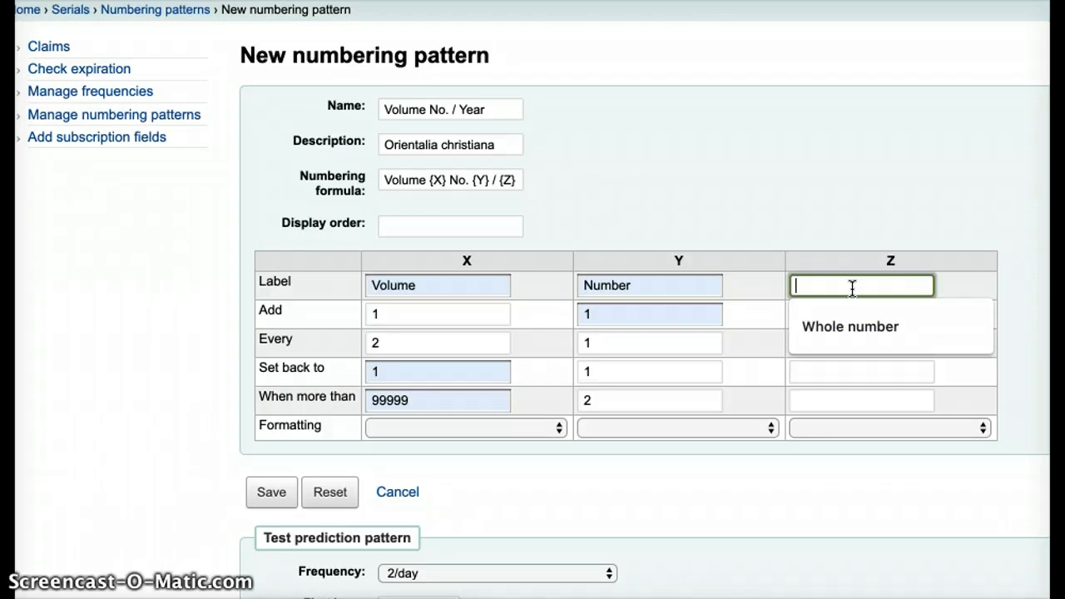
type("Year")
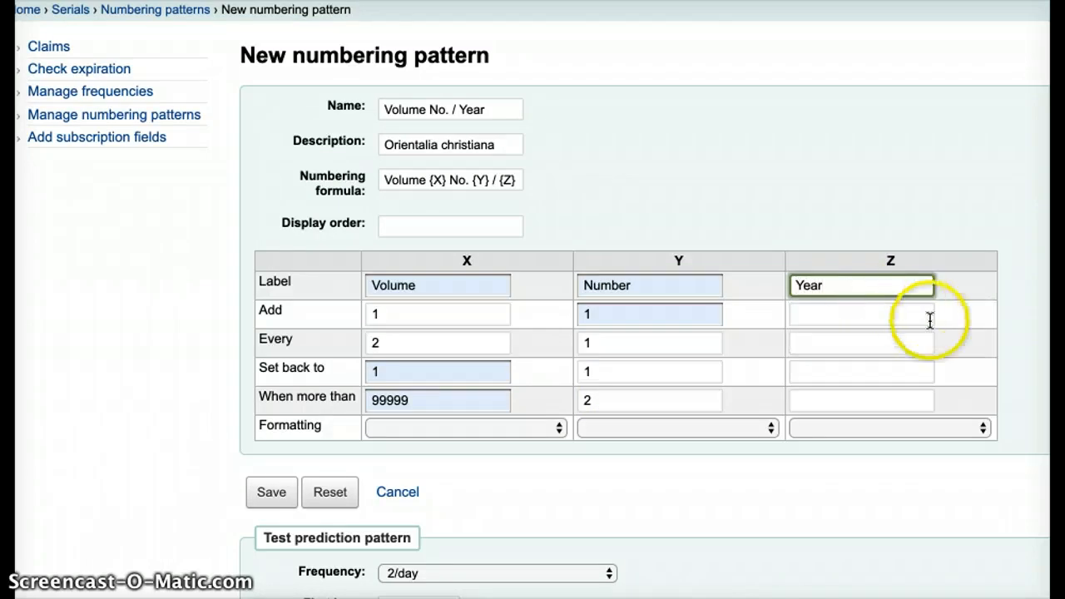
left_click(860, 314)
type("1")
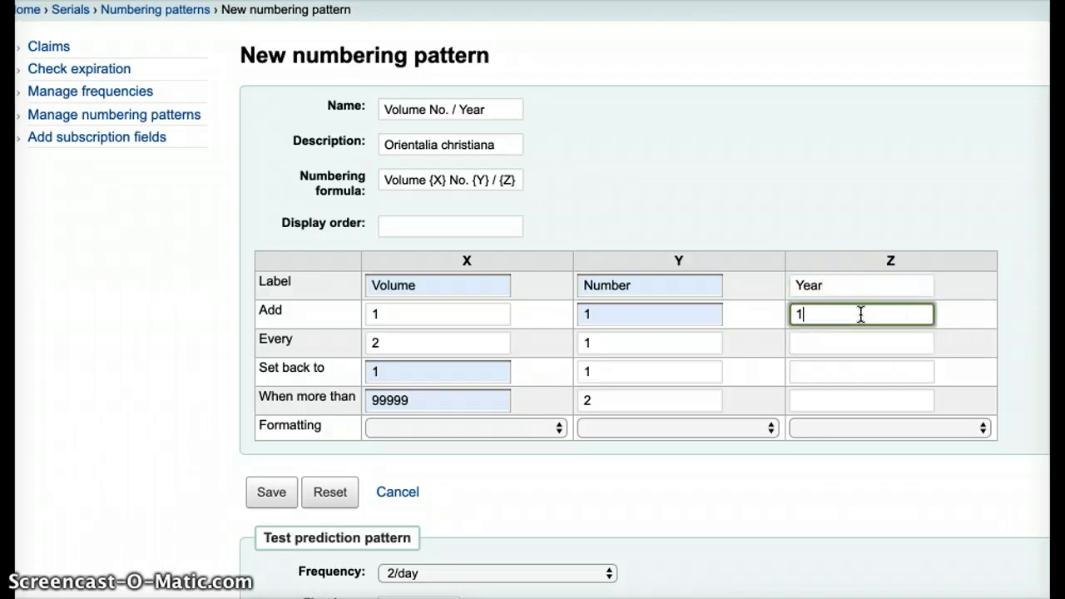
left_click(837, 339)
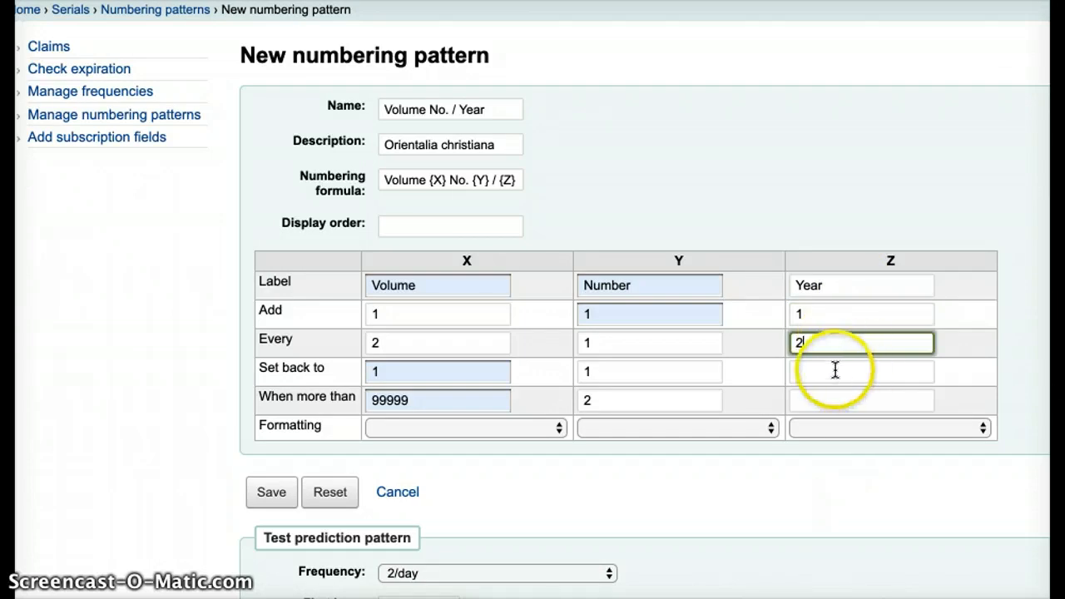
Make the Z (Year) column set back to 1 when more than 99999, and save the numbering pattern.
left_click(835, 370)
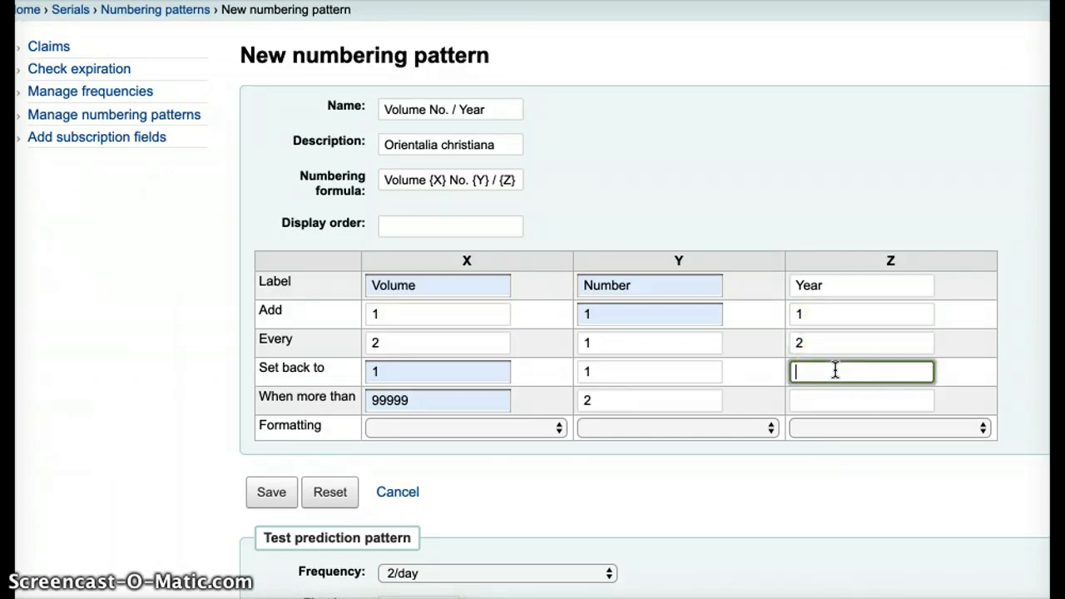
left_click(833, 400)
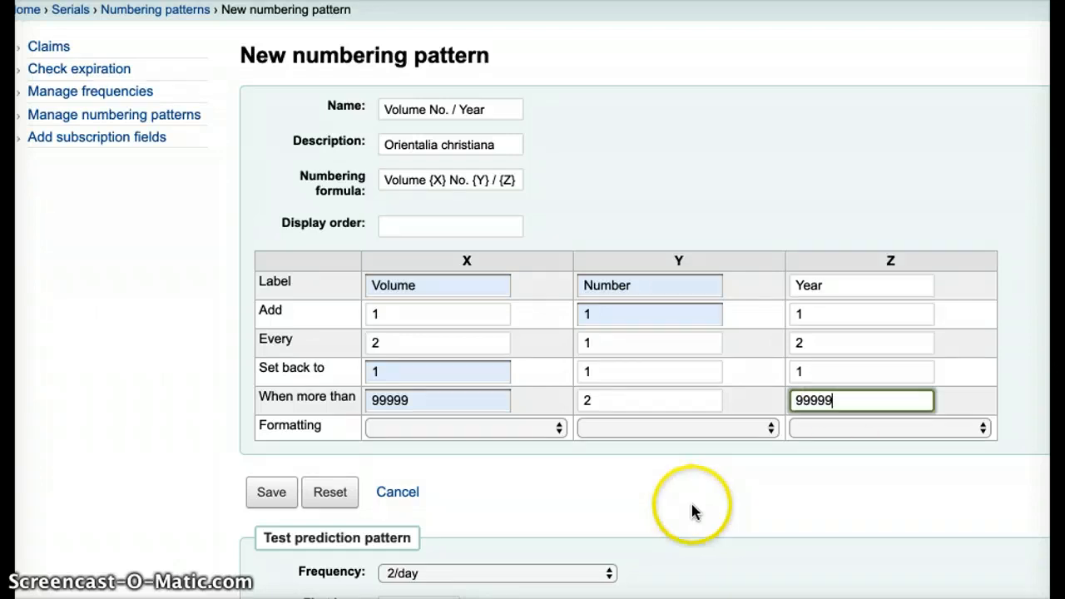
left_click(271, 494)
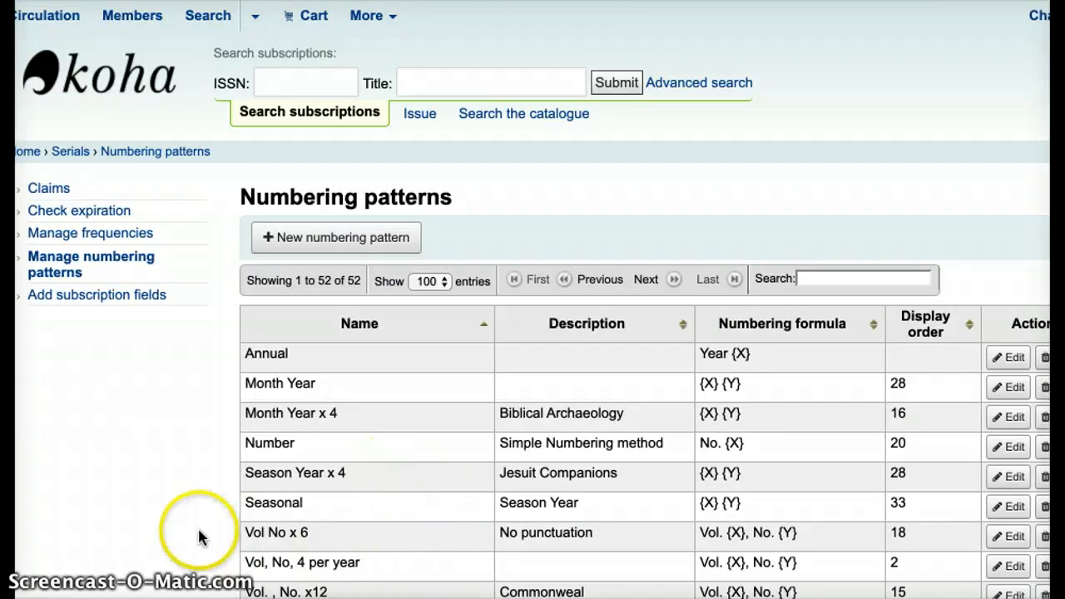
Search subscriptions for the title "orientalia" and open the Orientalia christiana periodica subscription.
left_click(484, 84)
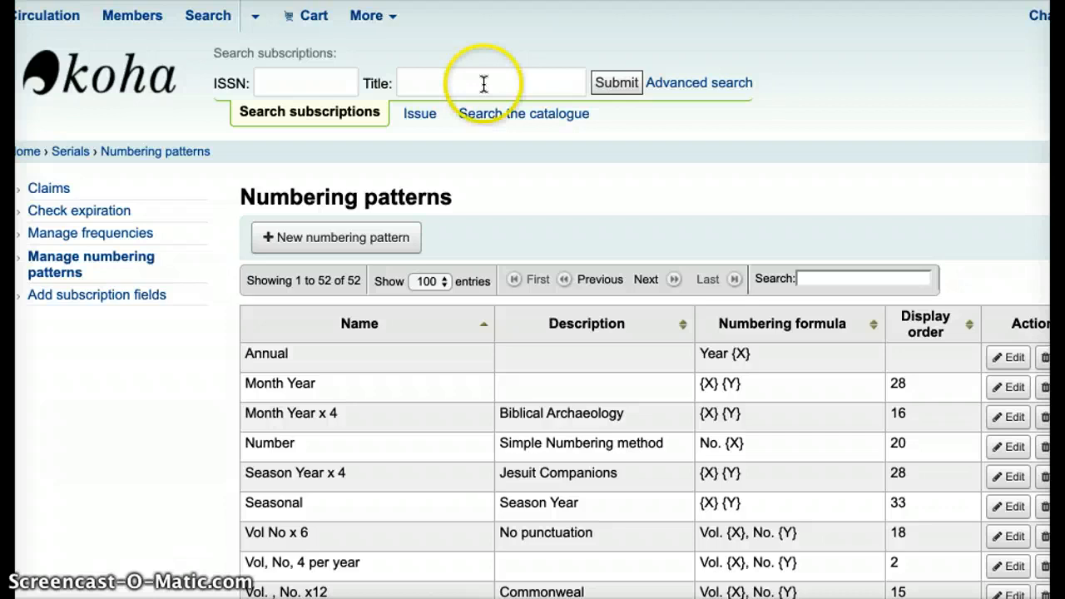
left_click(475, 125)
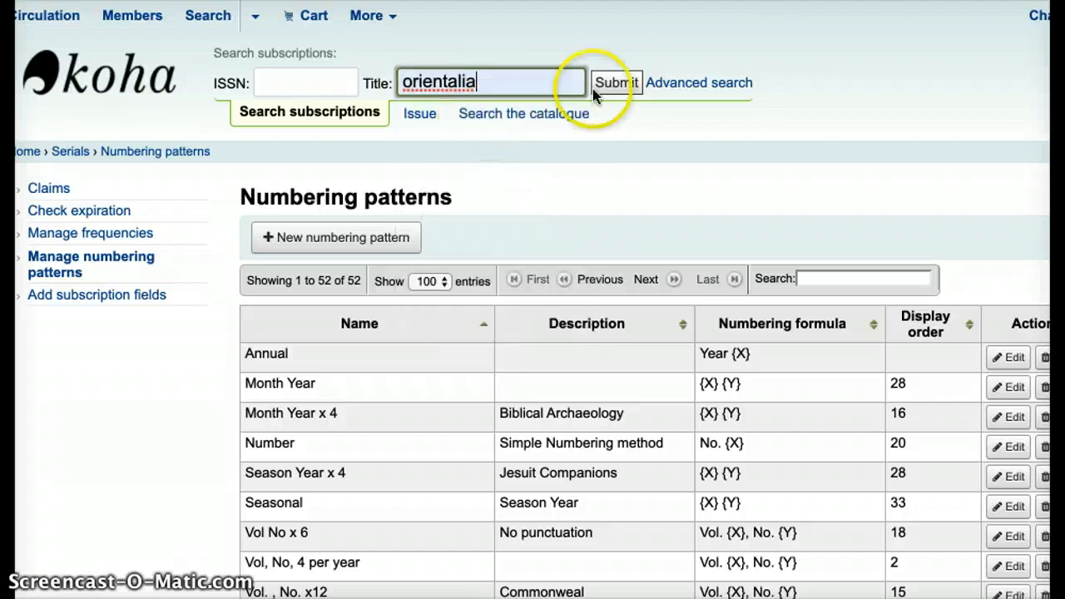
left_click(628, 82)
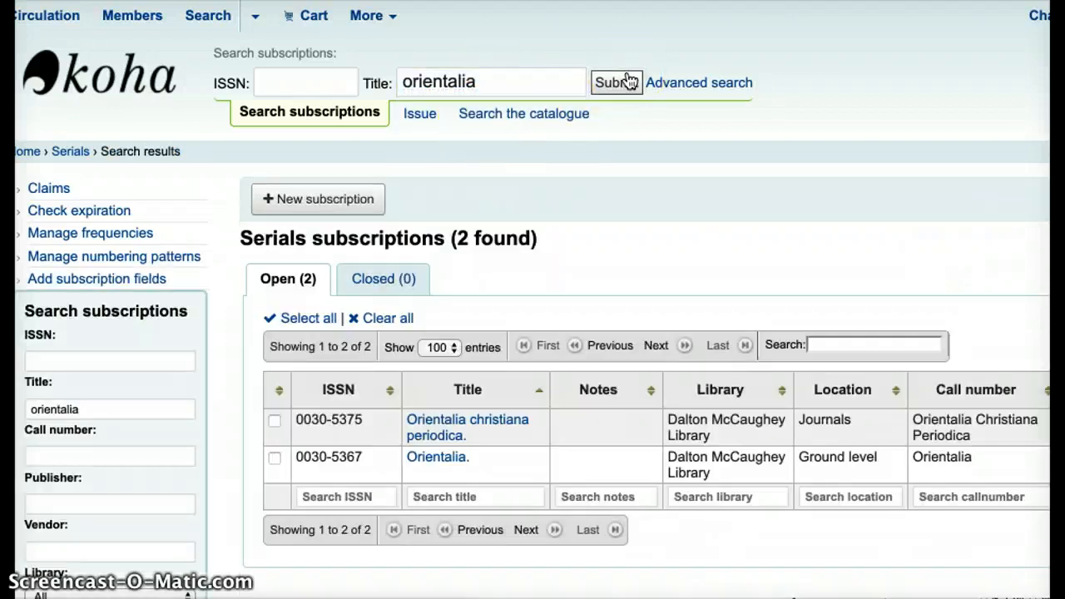
left_click(495, 426)
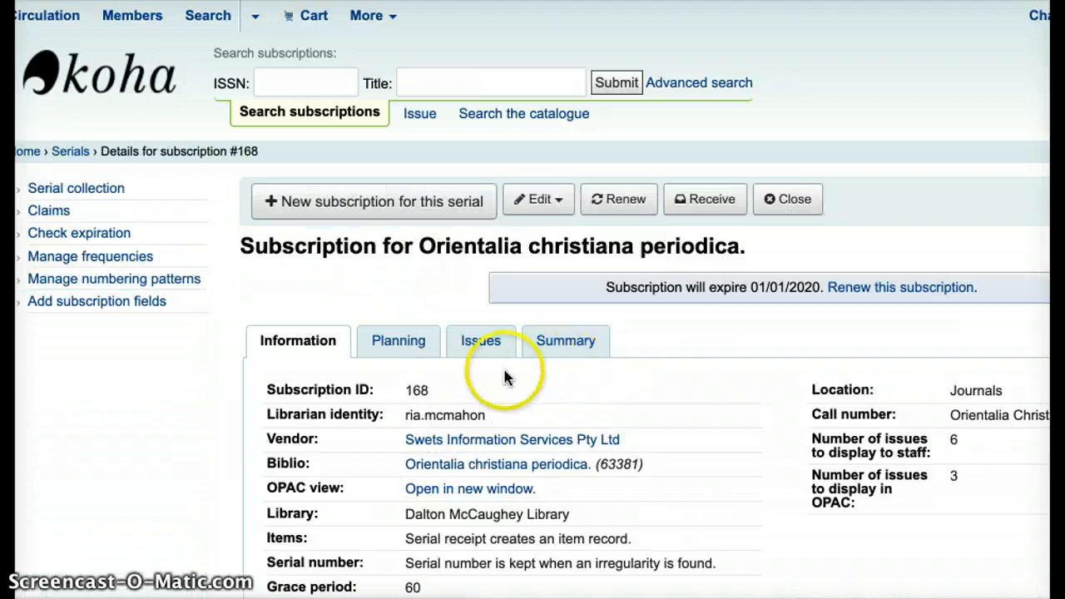
Edit the Orientalia christiana periodica subscription and proceed to its serials planning page.
left_click(543, 204)
left_click(556, 242)
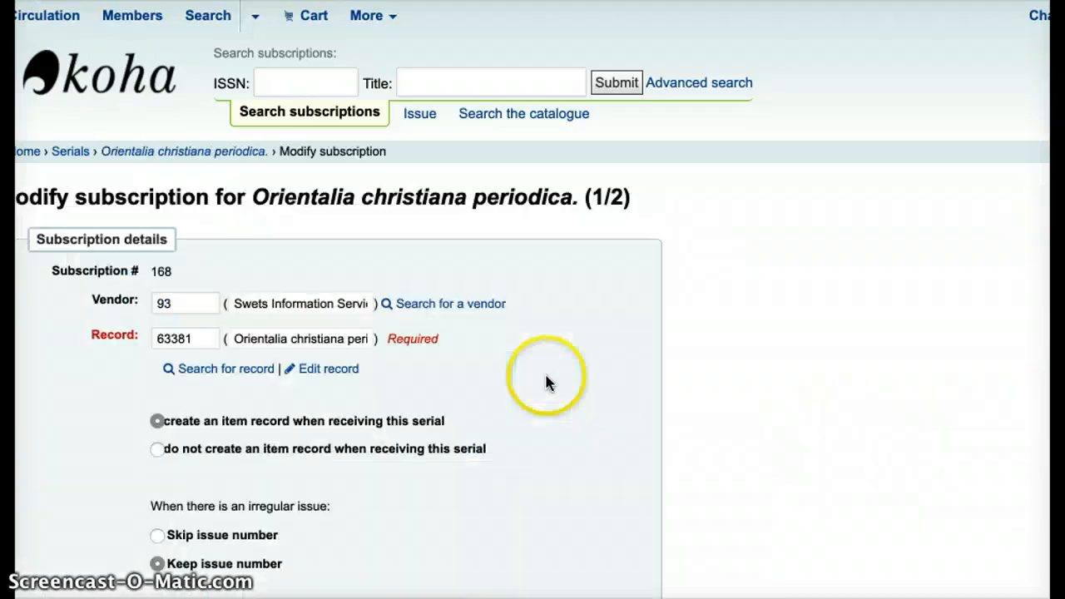
scroll(540, 385, "down", 10)
left_click(634, 529)
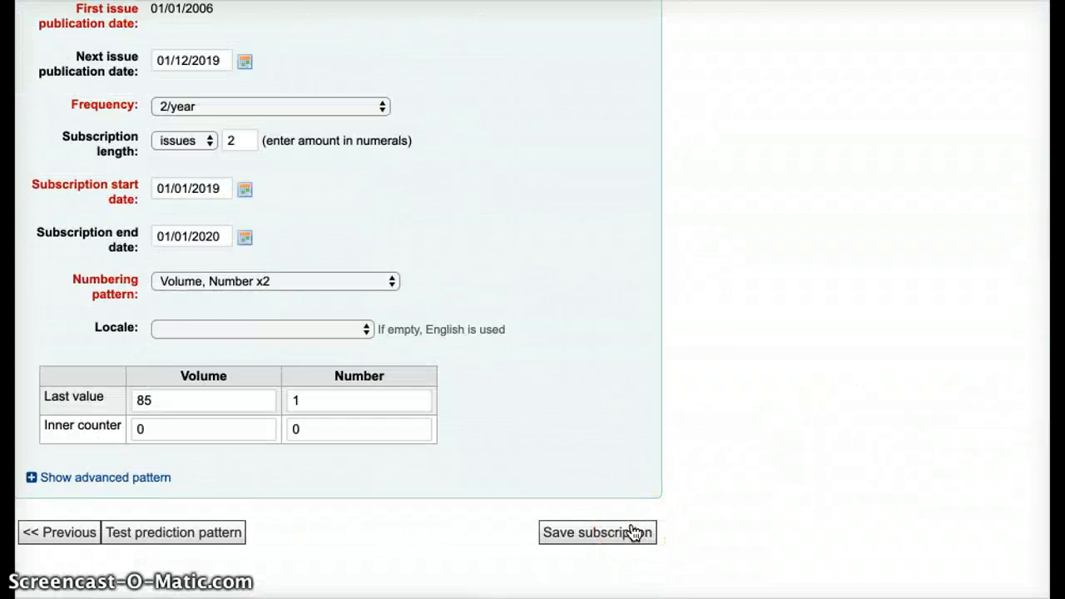
Change the subscription's numbering pattern to "Volume No. / Year".
scroll(528, 235, "up", 4)
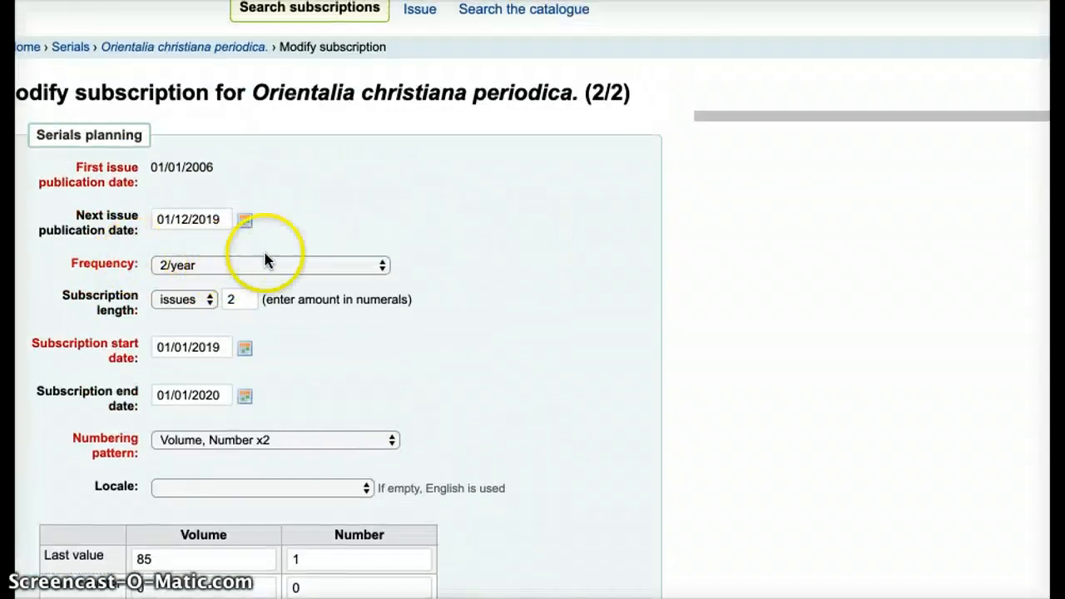
scroll(449, 426, "down", 2)
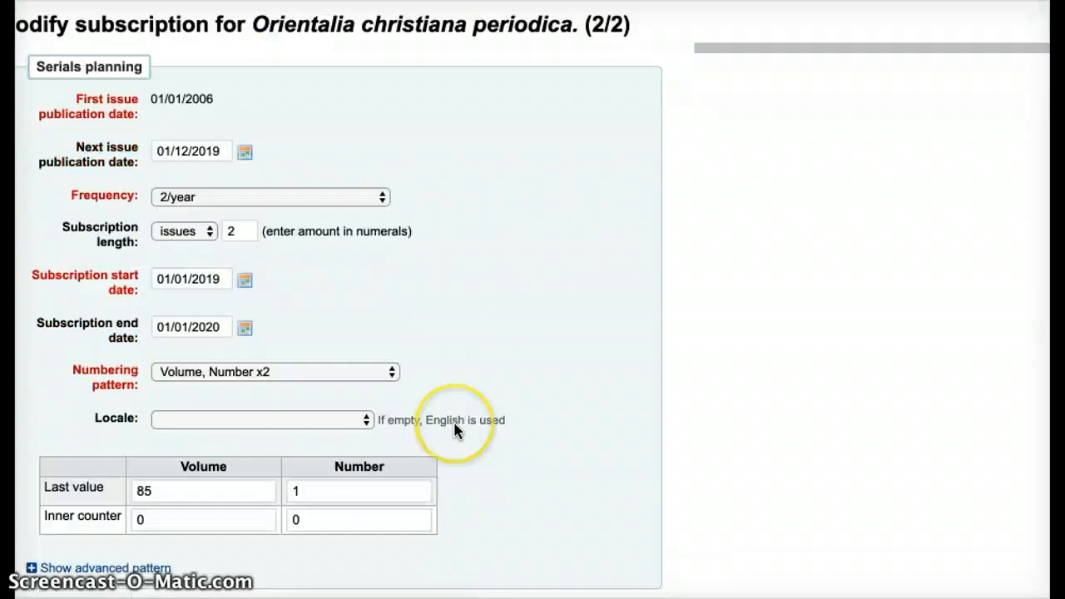
scroll(454, 429, "down", 2)
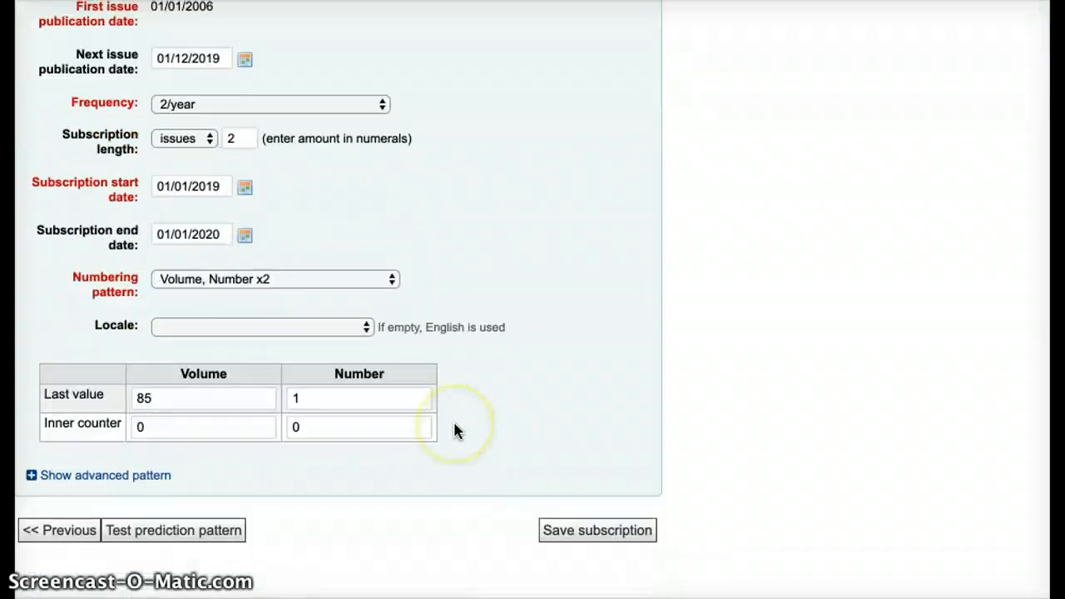
left_click(389, 283)
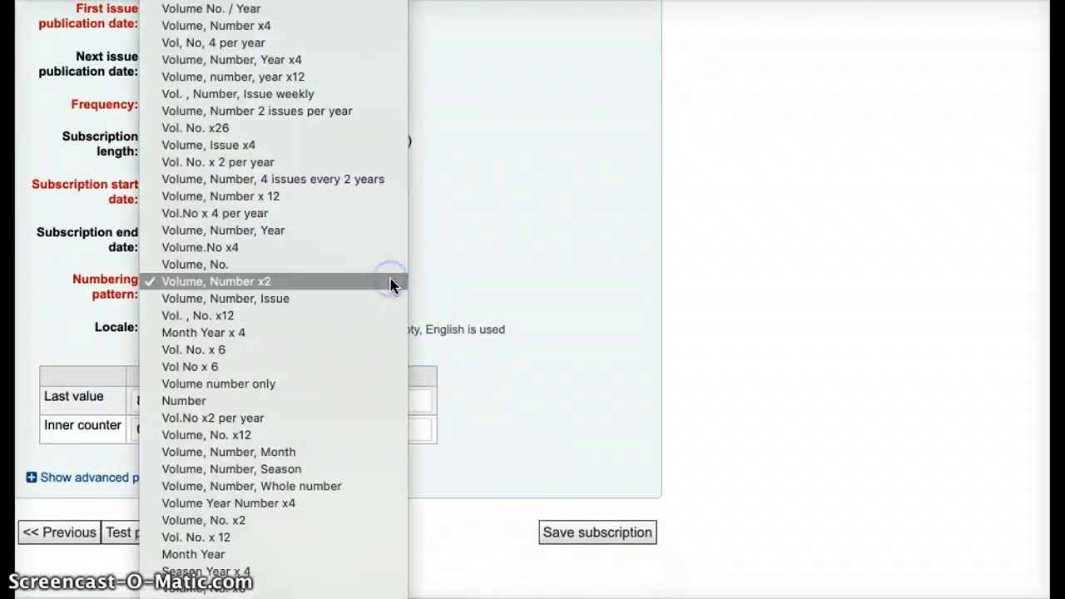
left_click(391, 284)
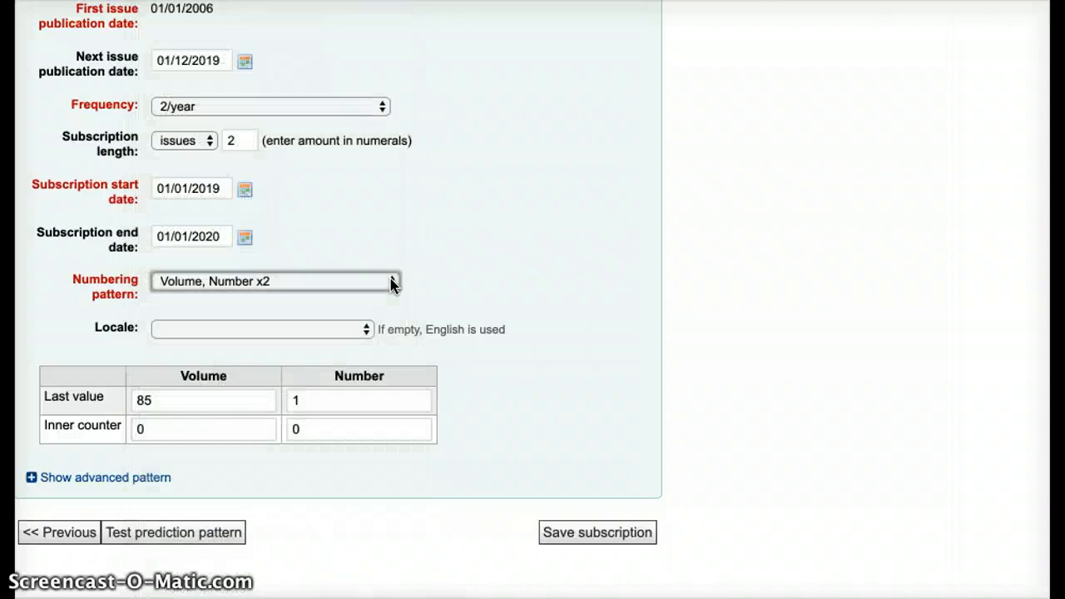
left_click(391, 284)
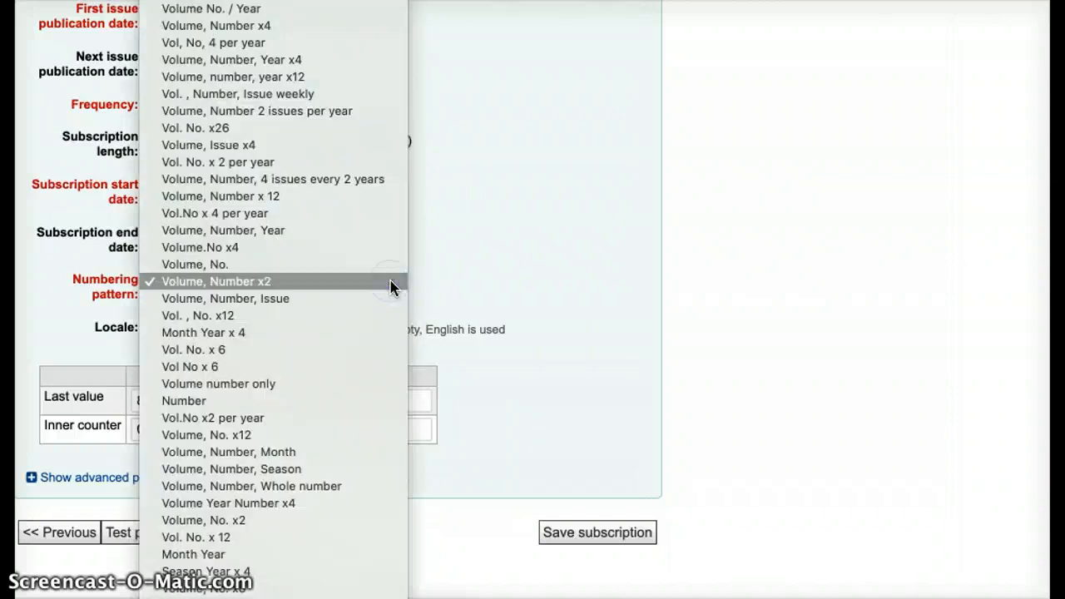
scroll(320, 386, "down", 3)
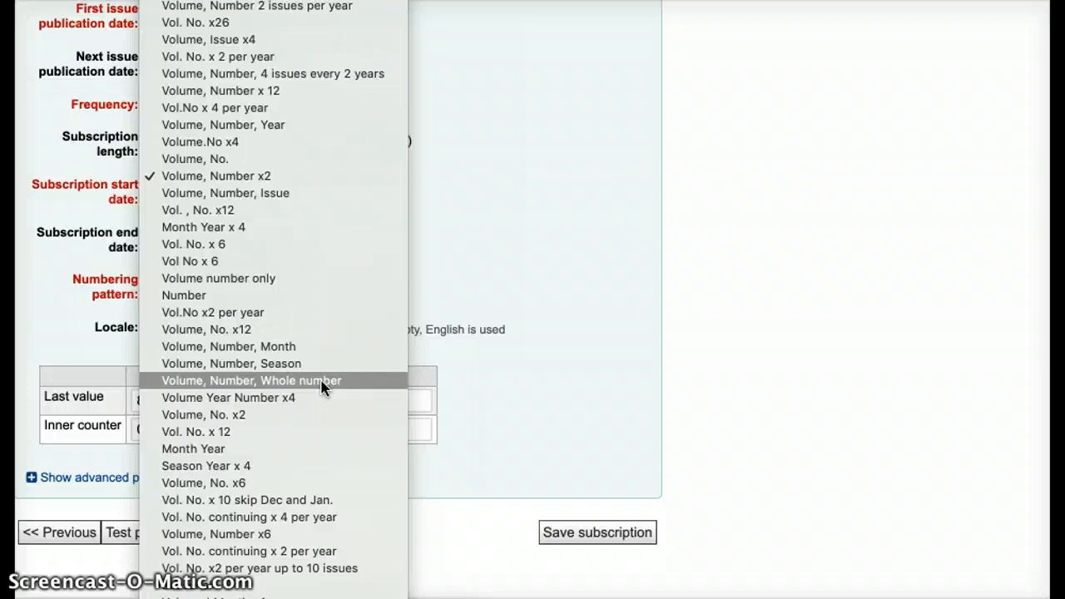
scroll(322, 387, "up", 2)
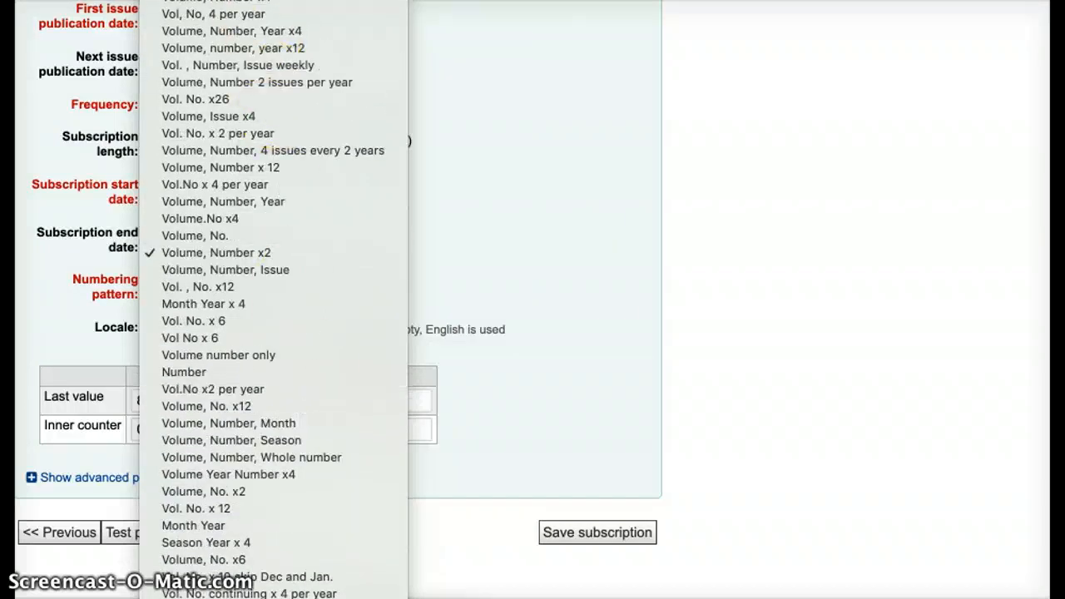
left_click(275, 2)
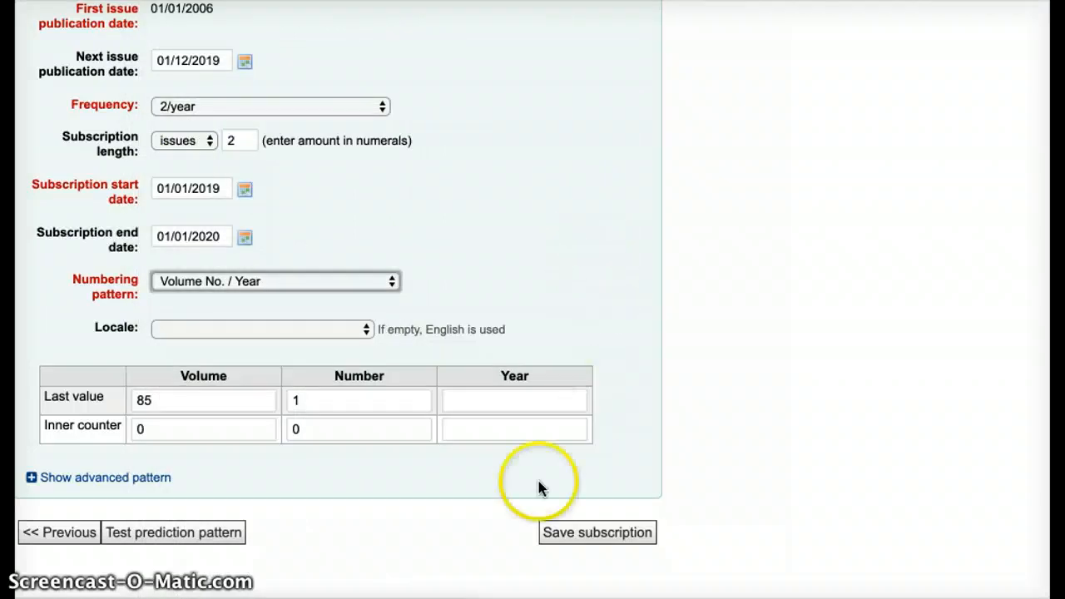
Set the Volume last value to 84 and its inner counter to 2.
left_click(163, 400)
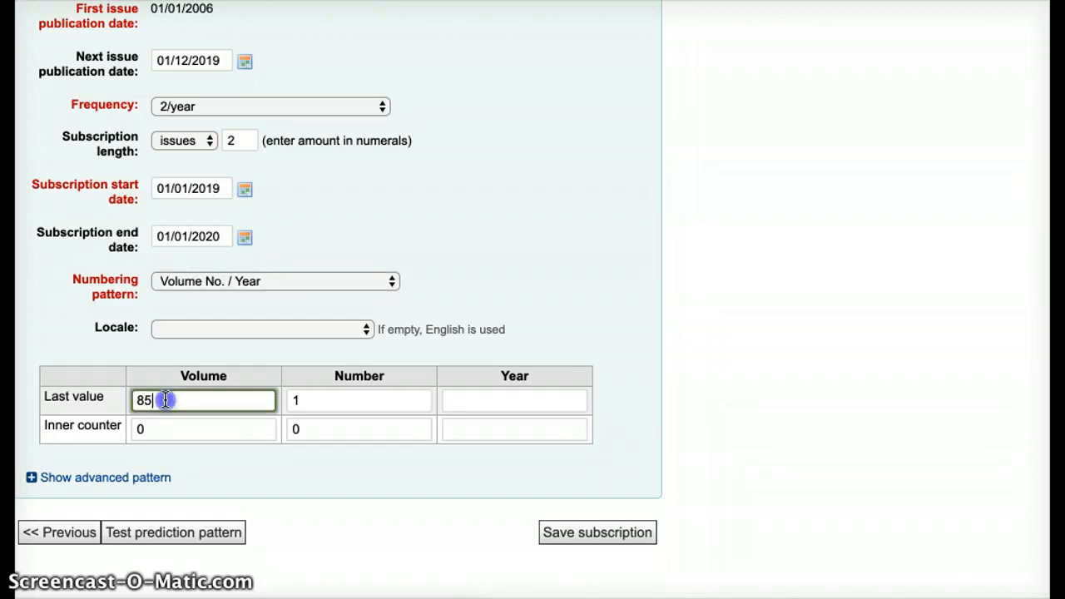
key("BackSpace")
type("4")
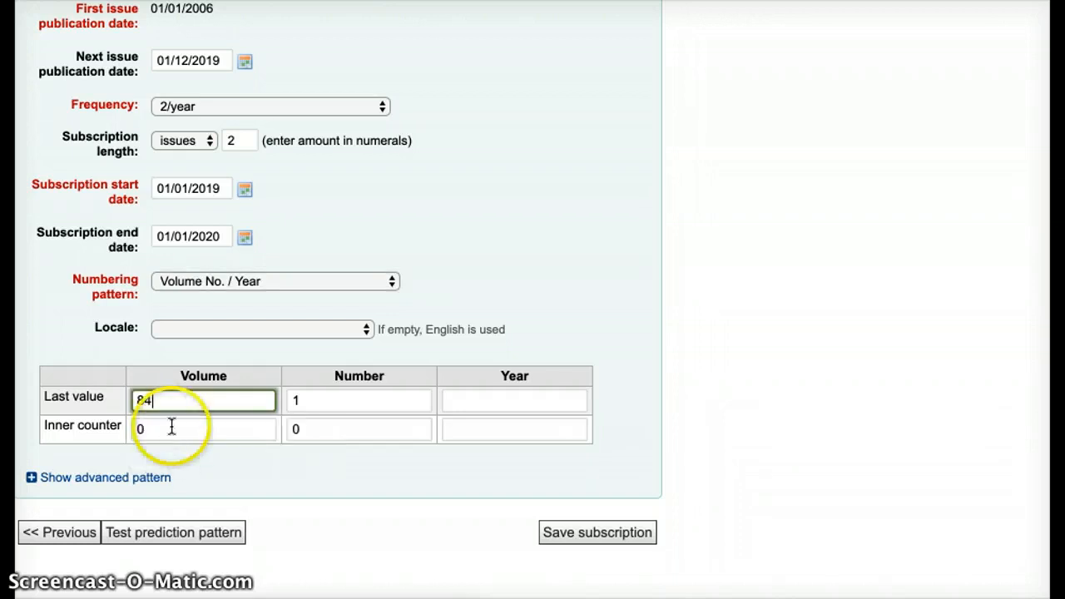
left_click(163, 429)
key("BackSpace")
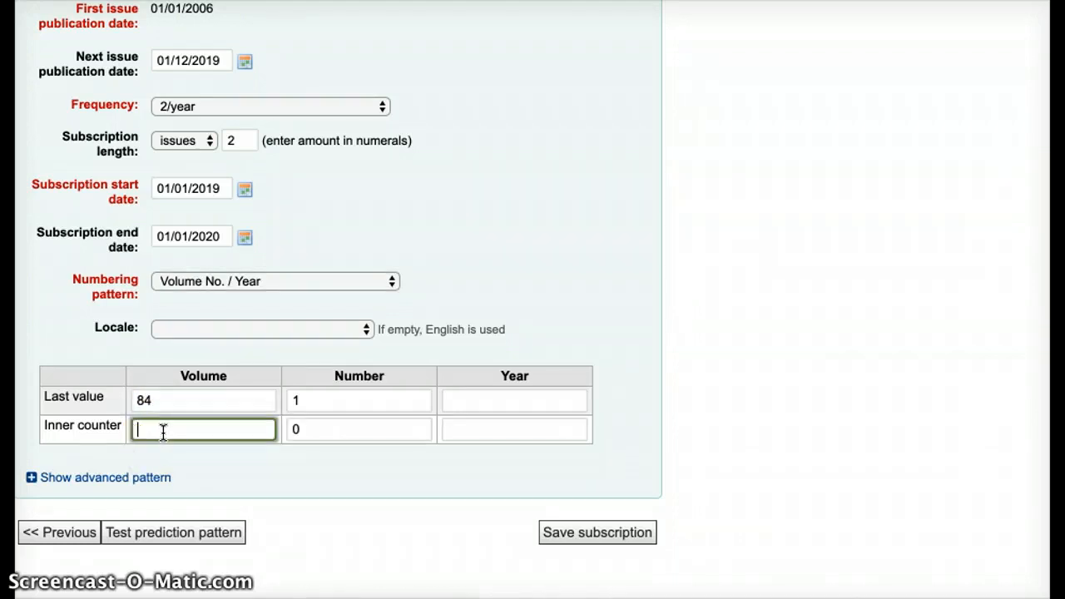
Set both the last value and the inner counter of Number to 2.
left_click(321, 400)
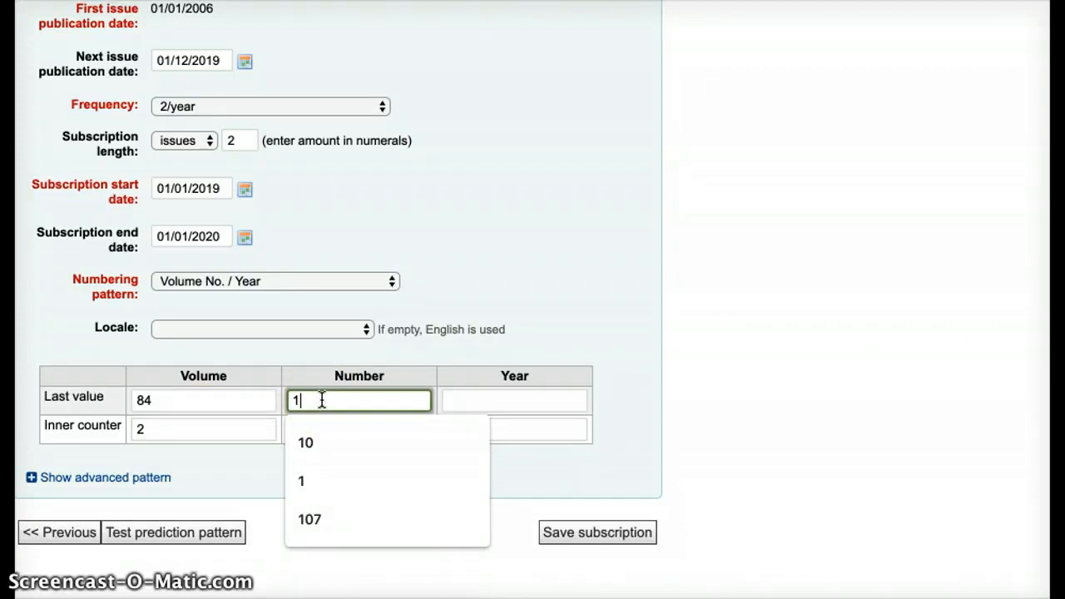
key("BackSpace")
type("2")
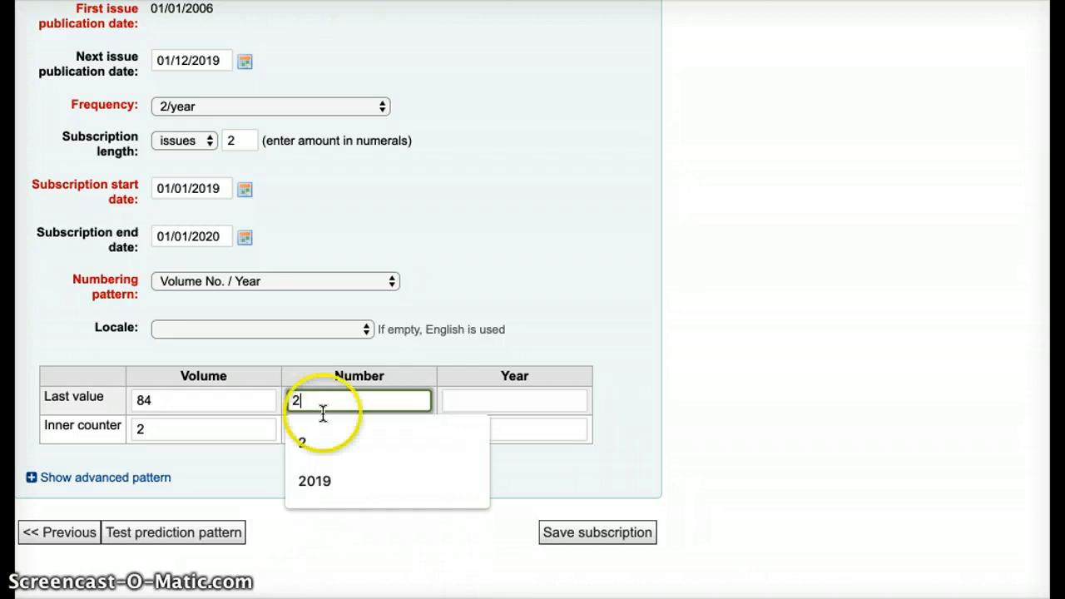
left_click(344, 429)
left_click(344, 429)
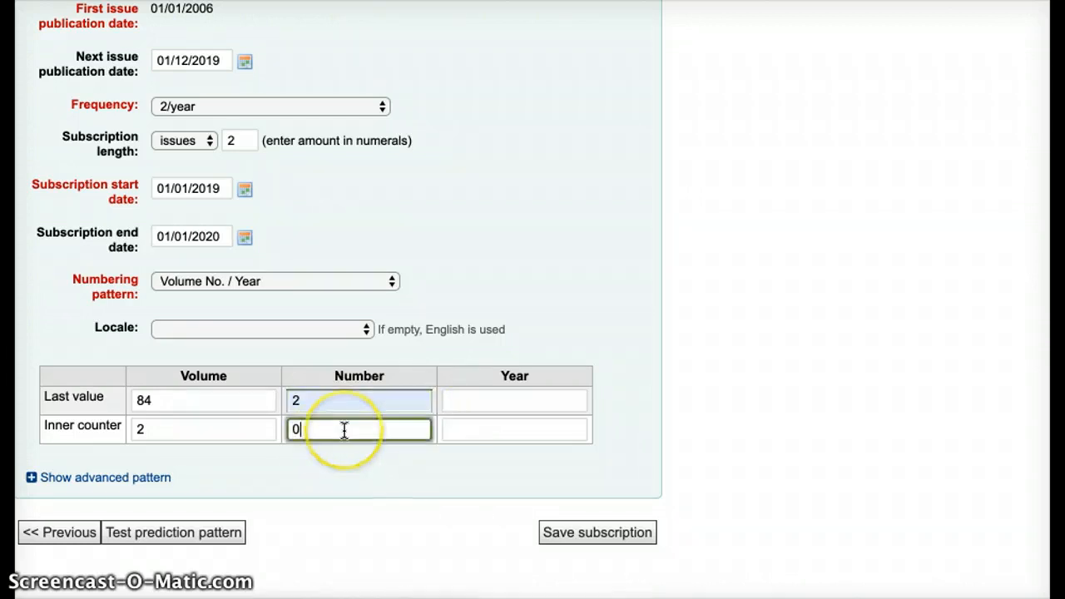
type("2")
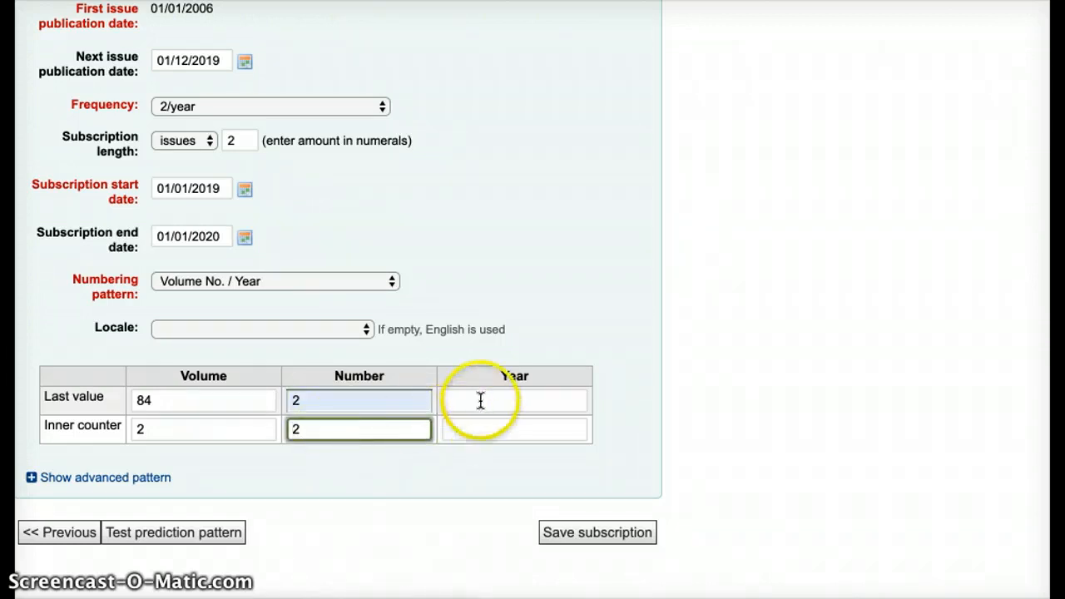
Enter 2018 as both the last value and the inner counter of Year.
left_click(482, 399)
type("2018")
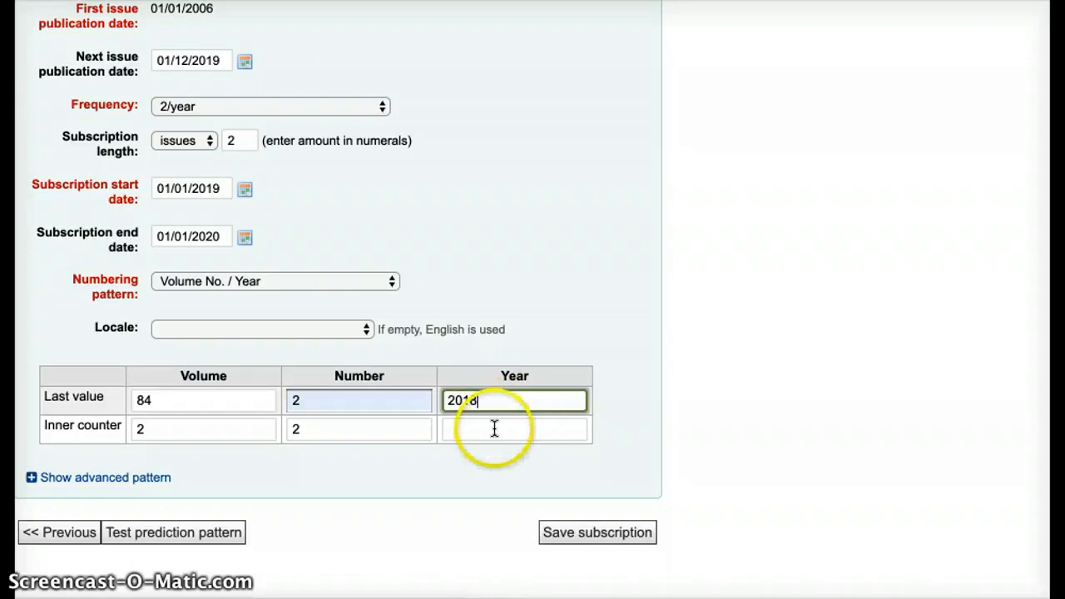
left_click(494, 429)
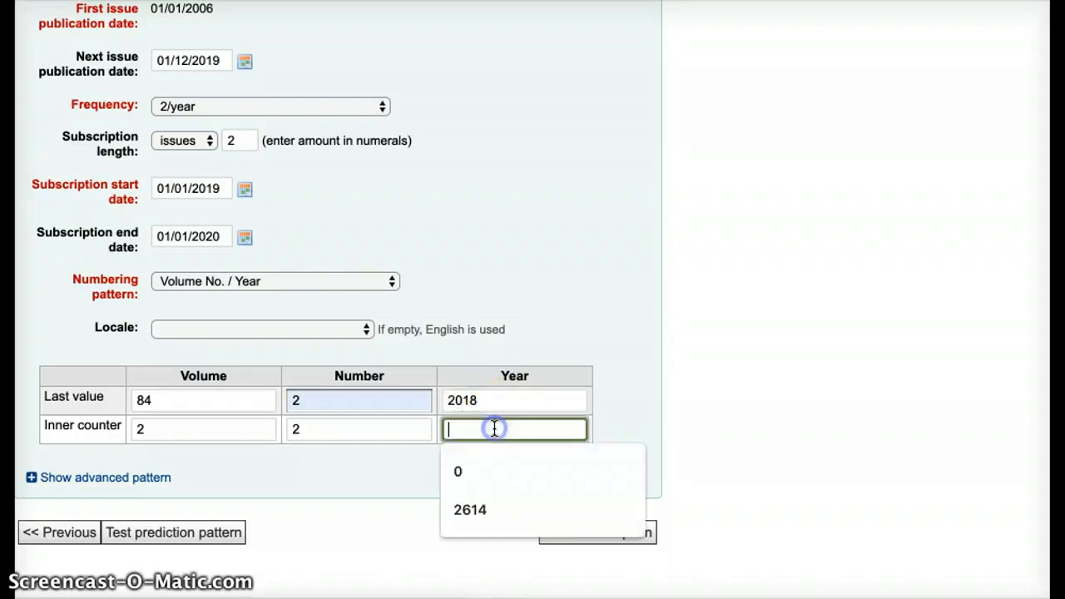
type("2018")
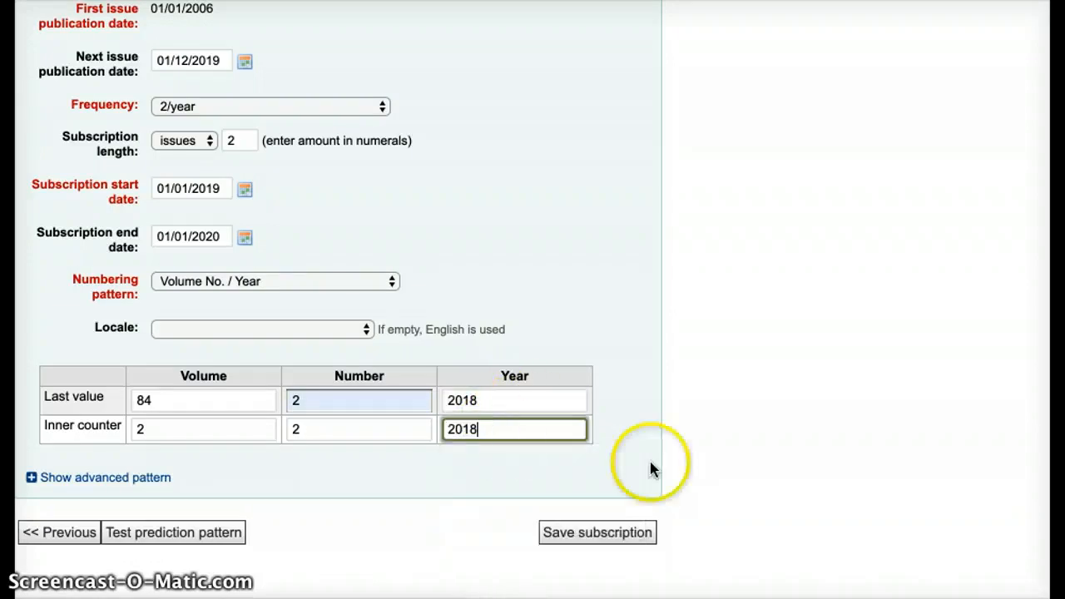
left_click(620, 474)
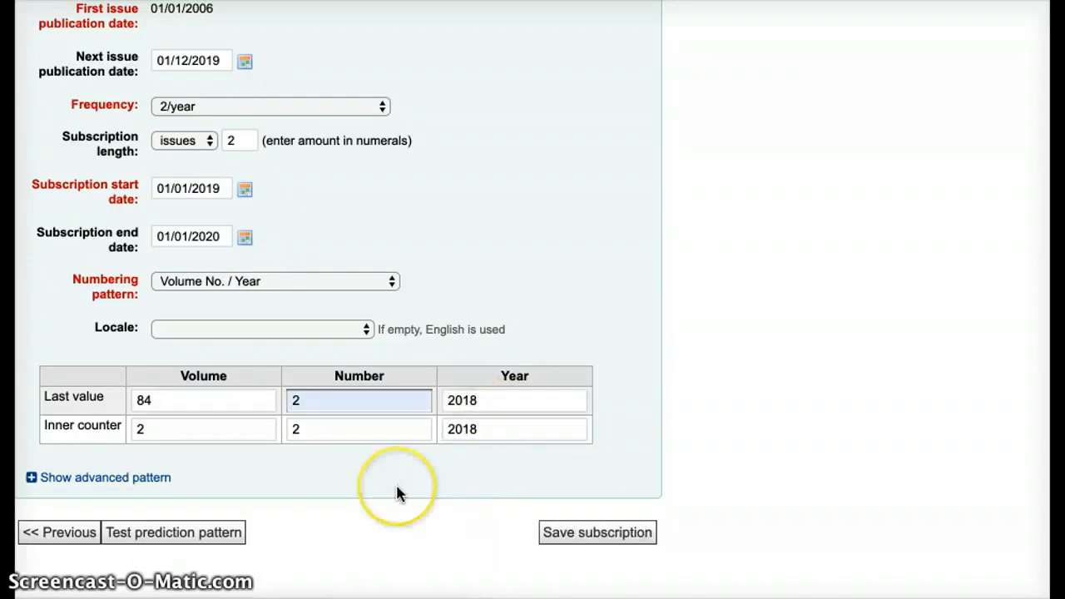
Test the prediction pattern of the subscription with the entered numbering values.
scroll(397, 490, "up", 1)
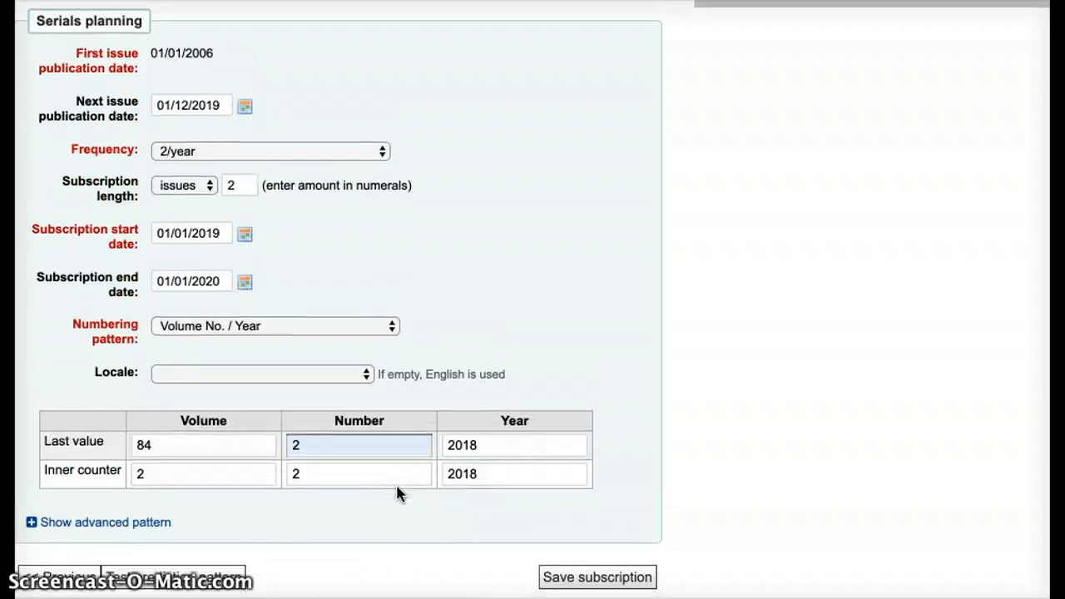
scroll(398, 493, "down", 1)
left_click(198, 536)
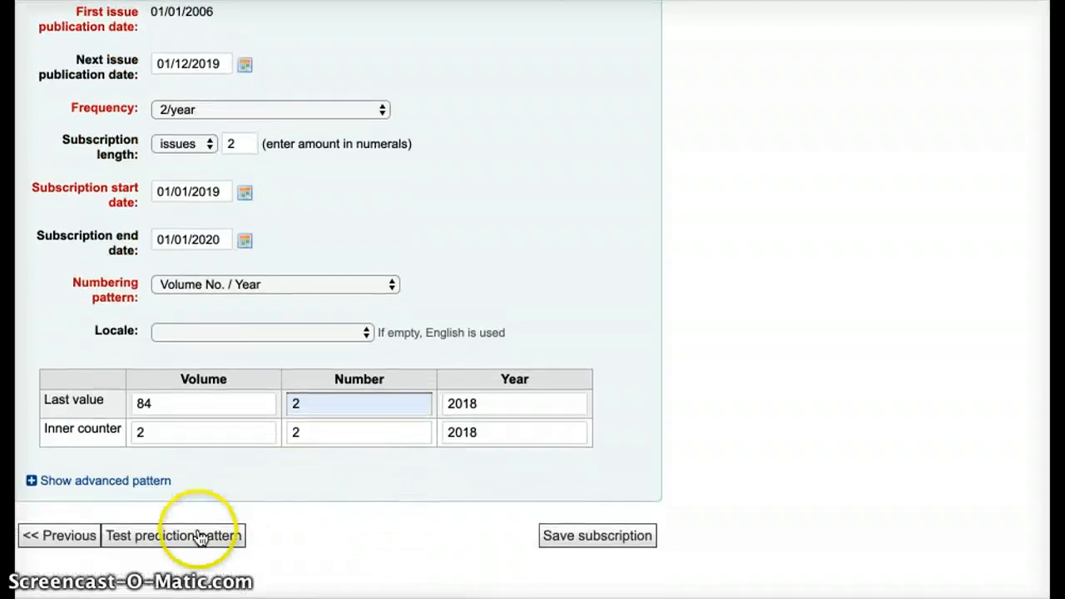
Rerun the prediction pattern test and check the number and publication date of the predicted issue.
left_click(194, 540)
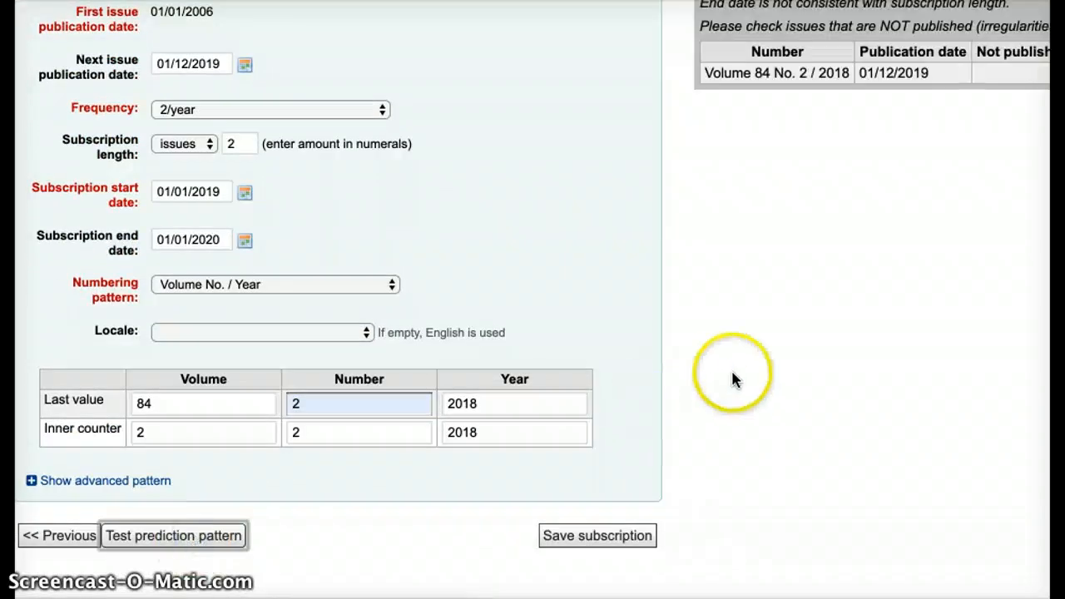
left_click(733, 374)
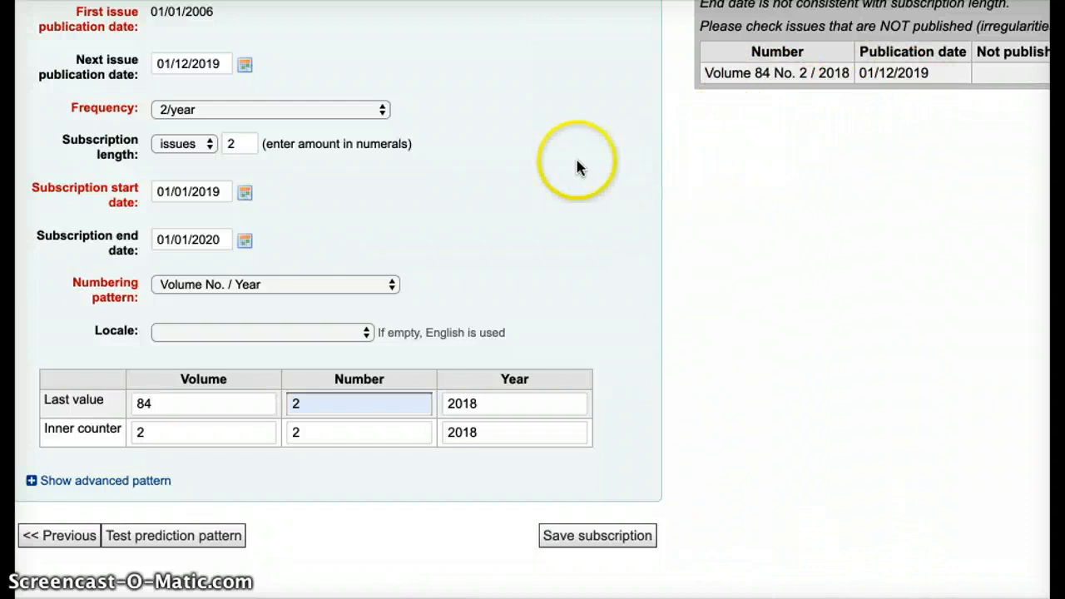
scroll(580, 167, "up", 2)
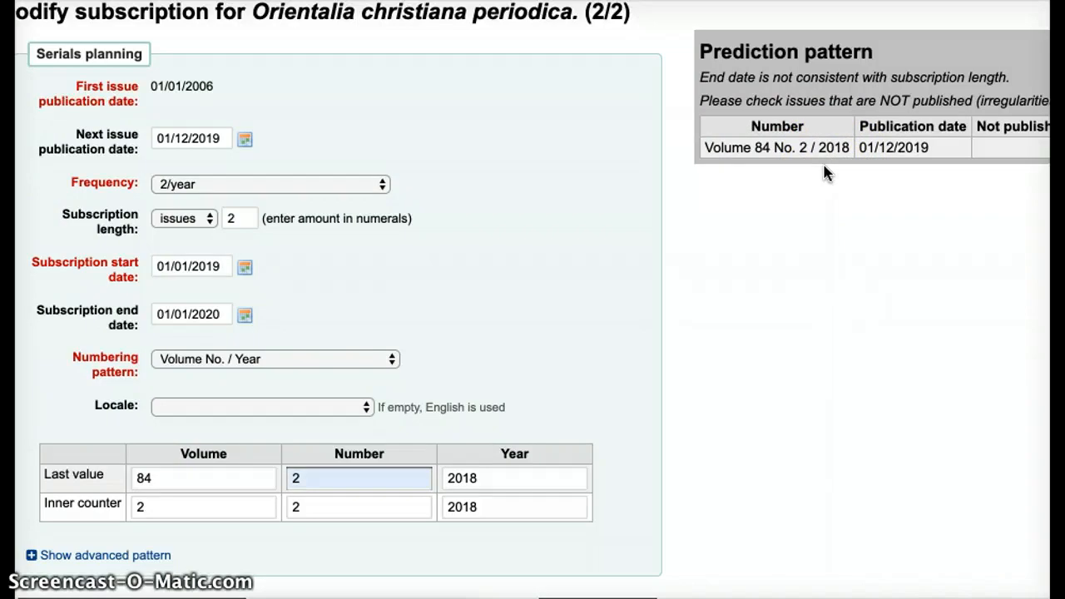
scroll(824, 171, "down", 1)
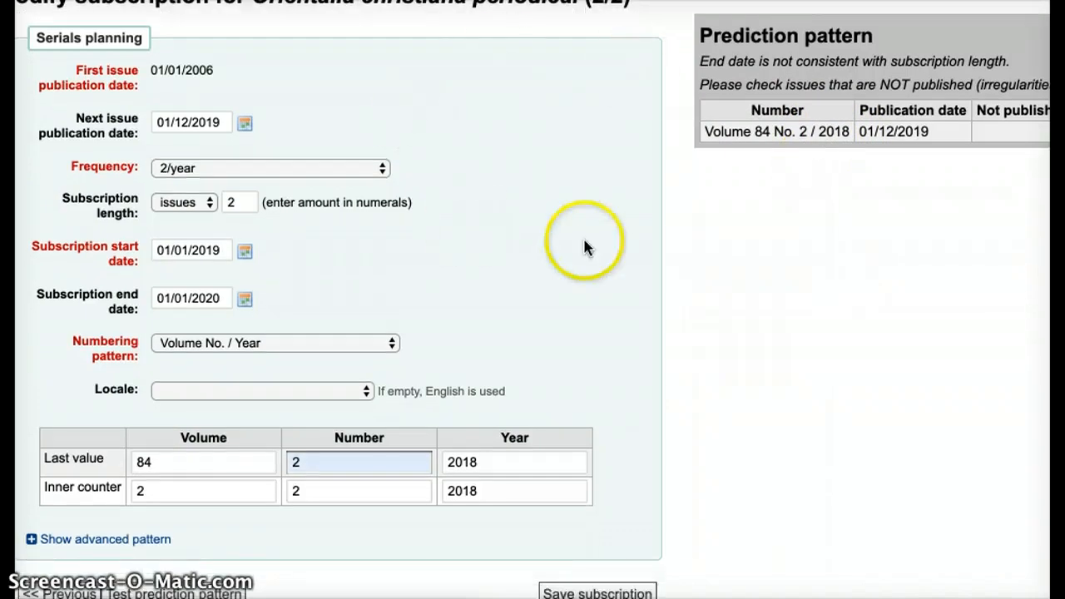
scroll(584, 246, "down", 3)
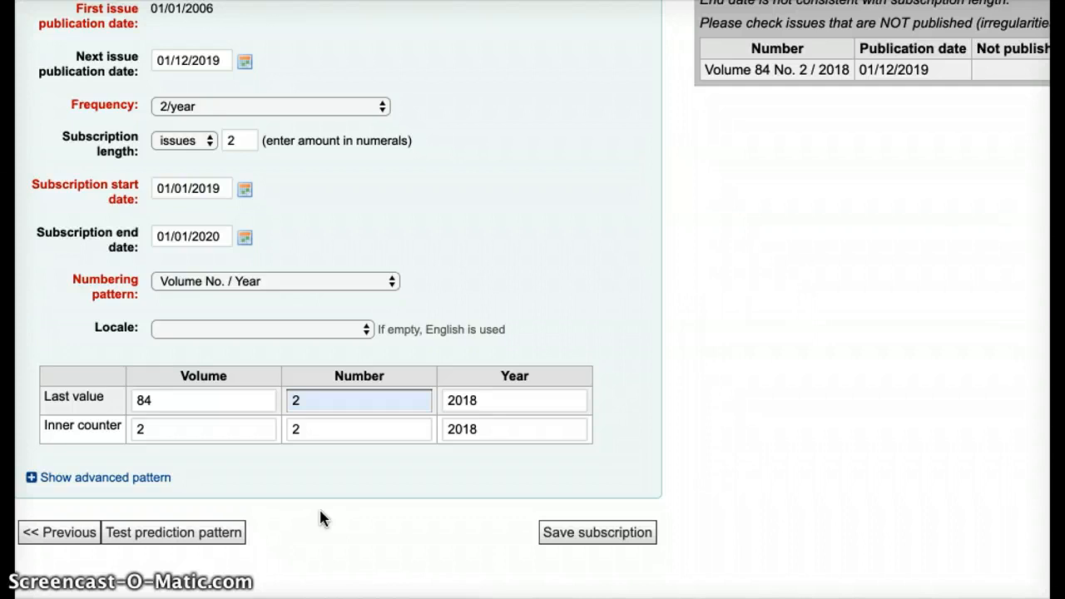
left_click(393, 283)
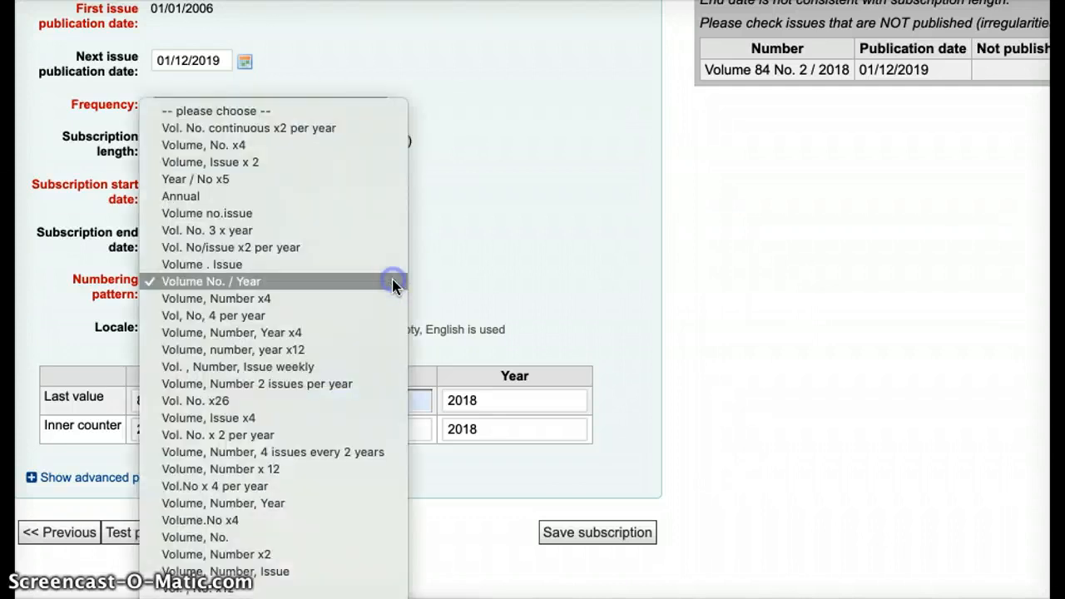
left_click(570, 243)
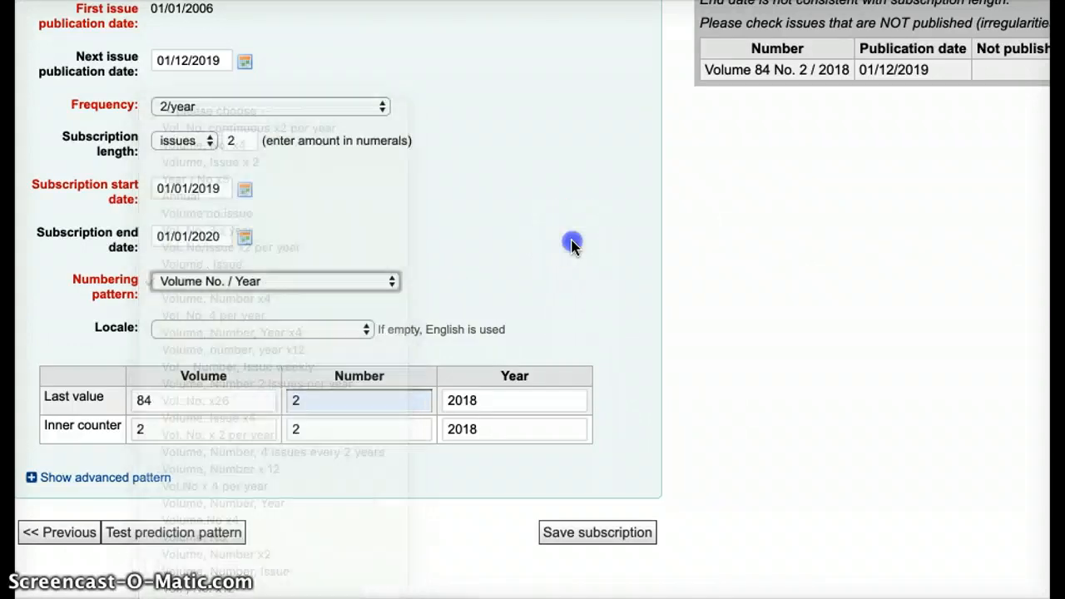